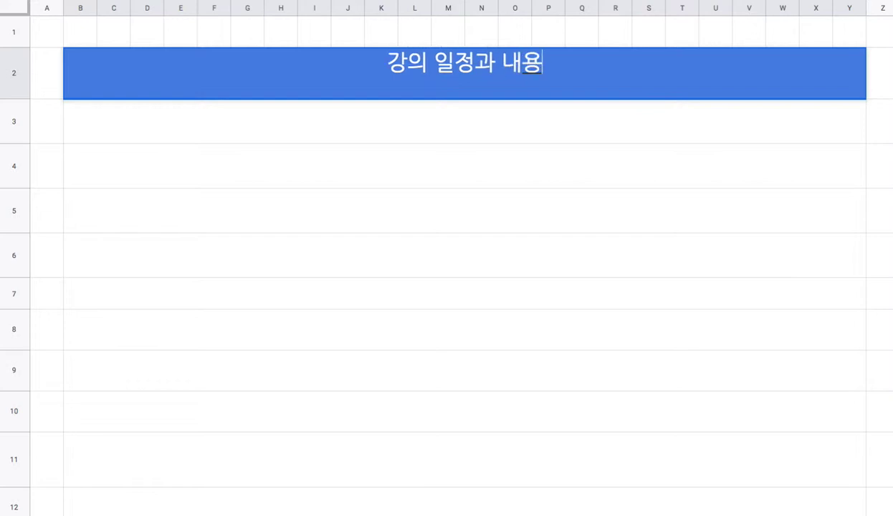
# Confirm the title 강의 일정과 내용 and enter "1. 2019-05: 공간웹 아키텍처, 화폐 시스템, 경제학 기초" in row 3.
pyautogui.press('Return')
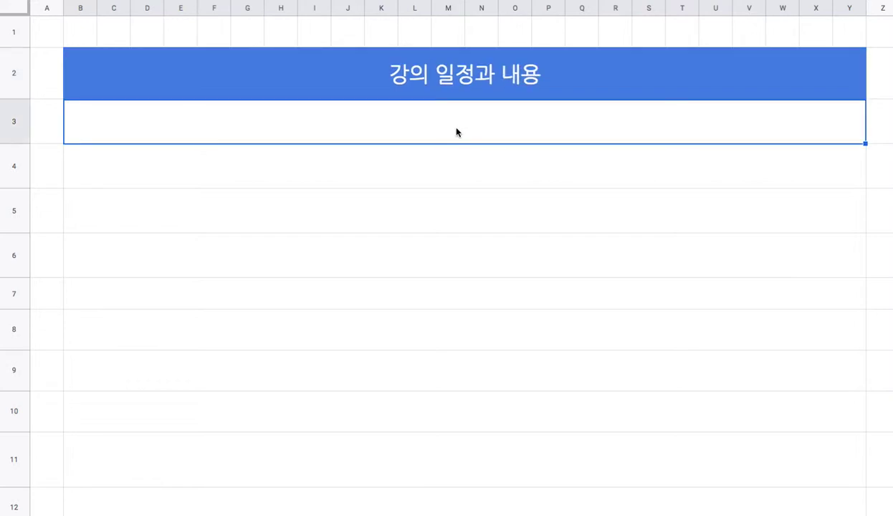
pyautogui.write('1. ')
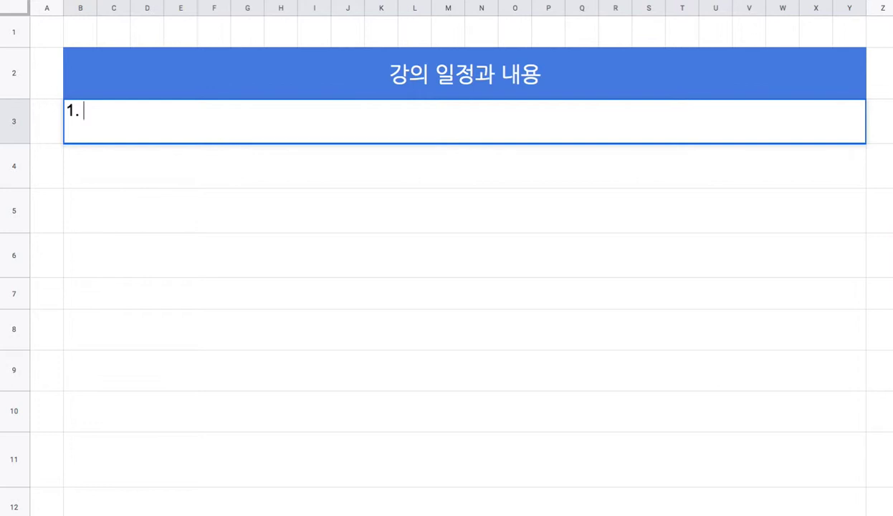
pyautogui.write('2019-05')
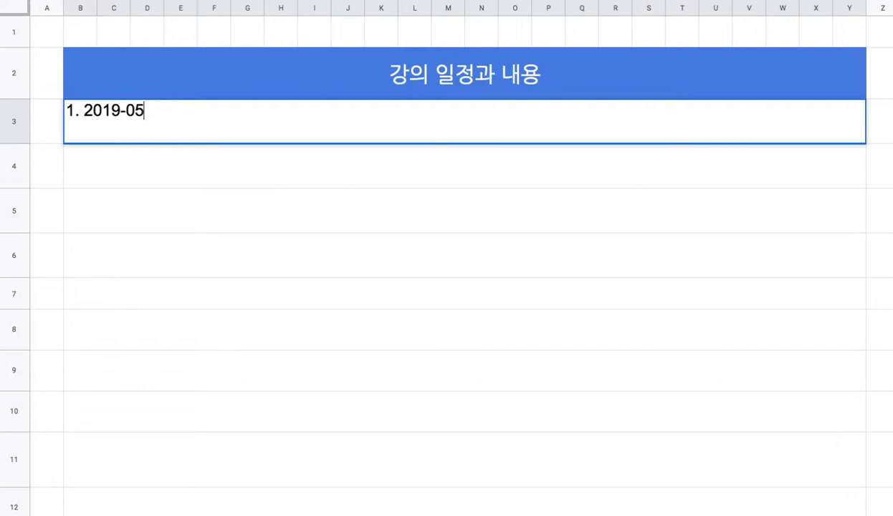
pyautogui.write(': 공간웹 아')
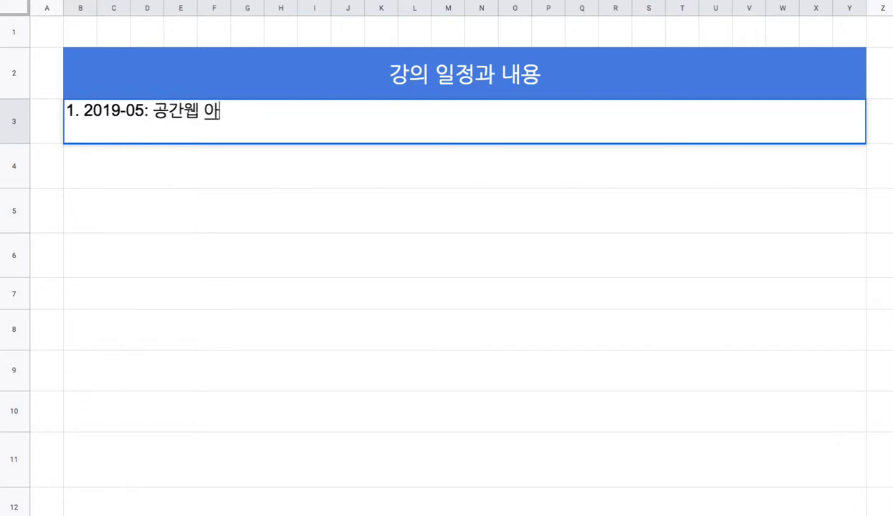
pyautogui.write('키텍처')
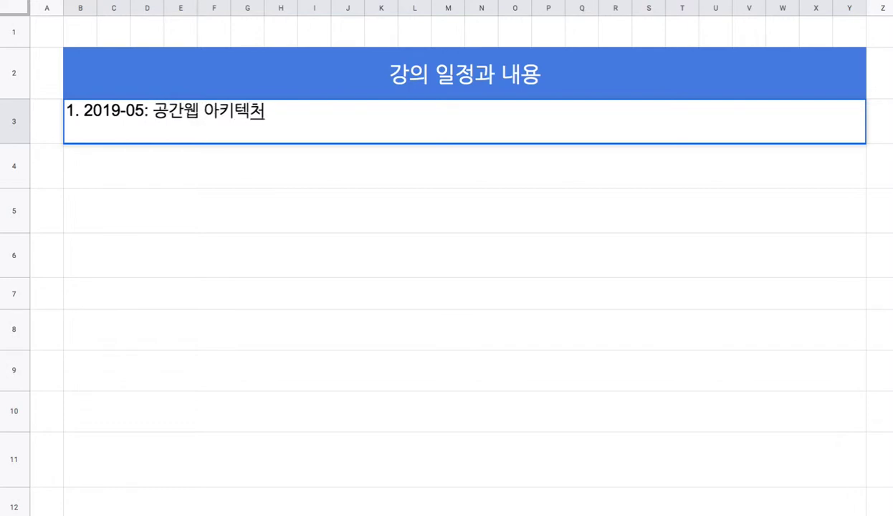
pyautogui.write(', 화폐 시습')
pyautogui.write('템, 경제학 기초')
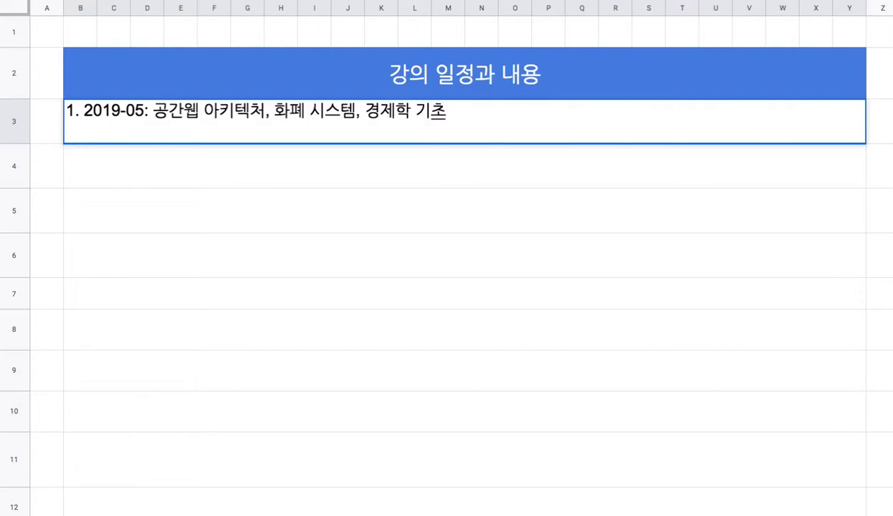
# Extend the topic list in row 3 with ", 금융 공학(자본 시장 매커니즘), 회계의 원칙(".
pyautogui.write(', 금융 공학')
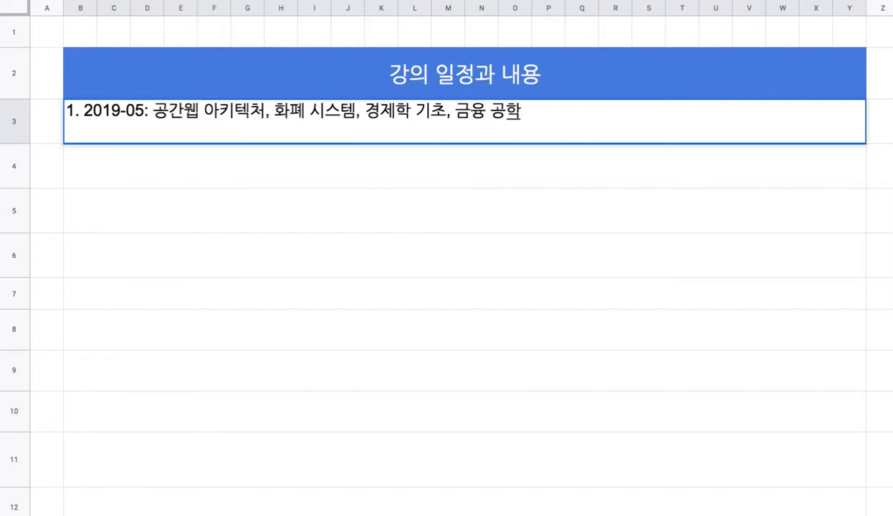
pyautogui.write('(자본 시장')
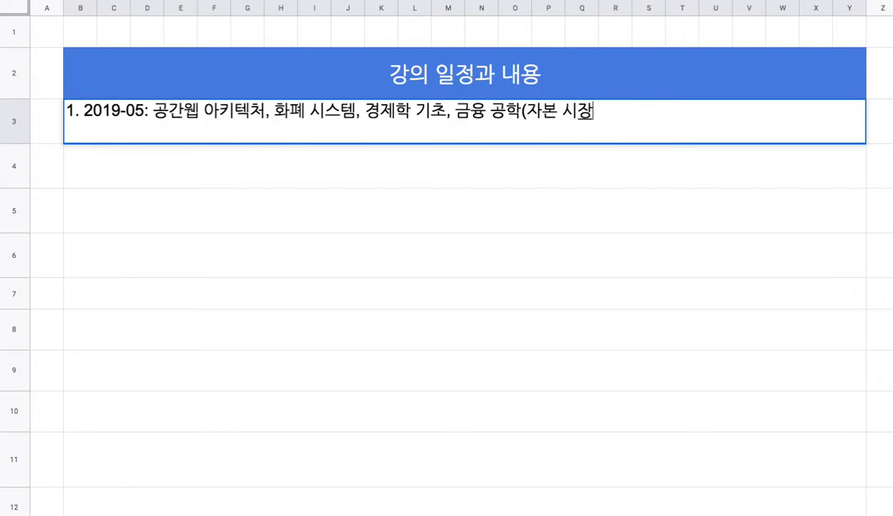
pyautogui.write(' 매커ㄴ')
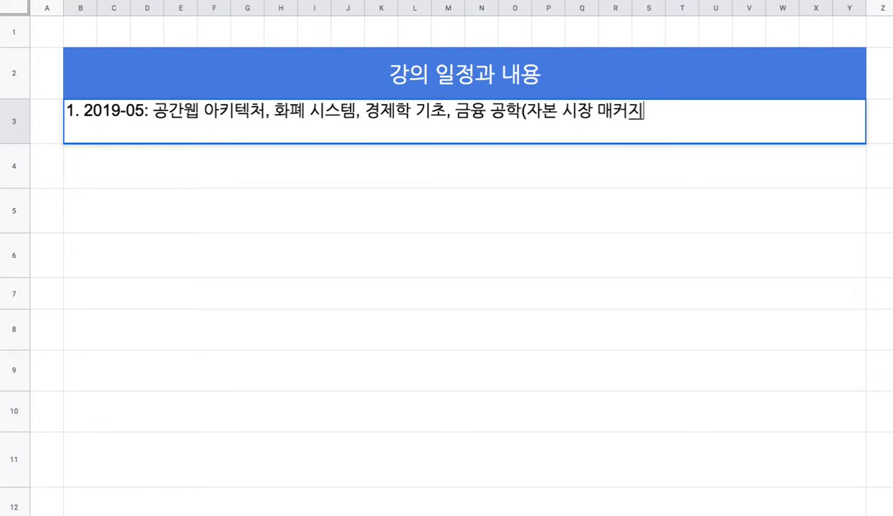
pyautogui.write('니즘)')
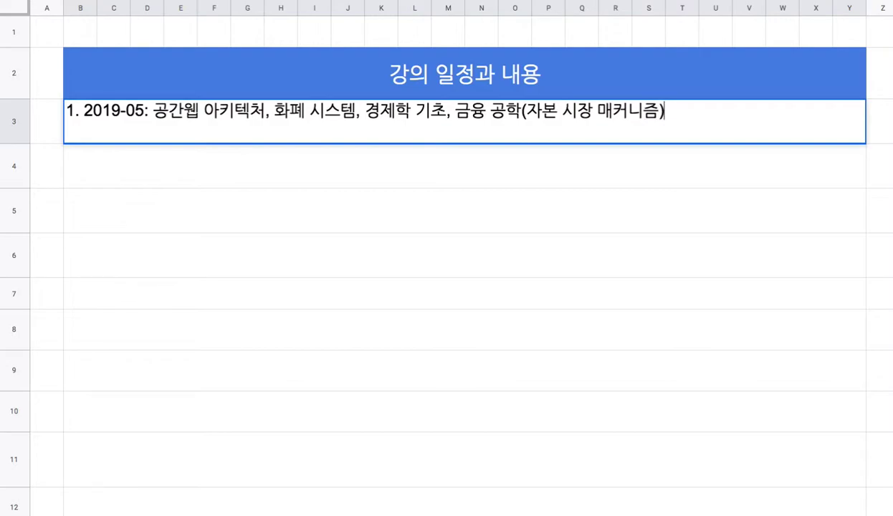
pyautogui.write(', ')
pyautogui.write('회계')
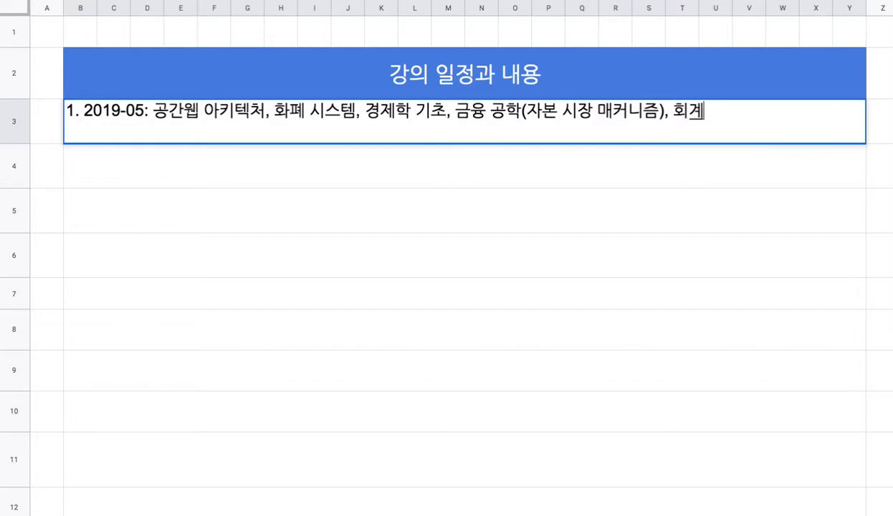
pyautogui.write('으의 원칙')
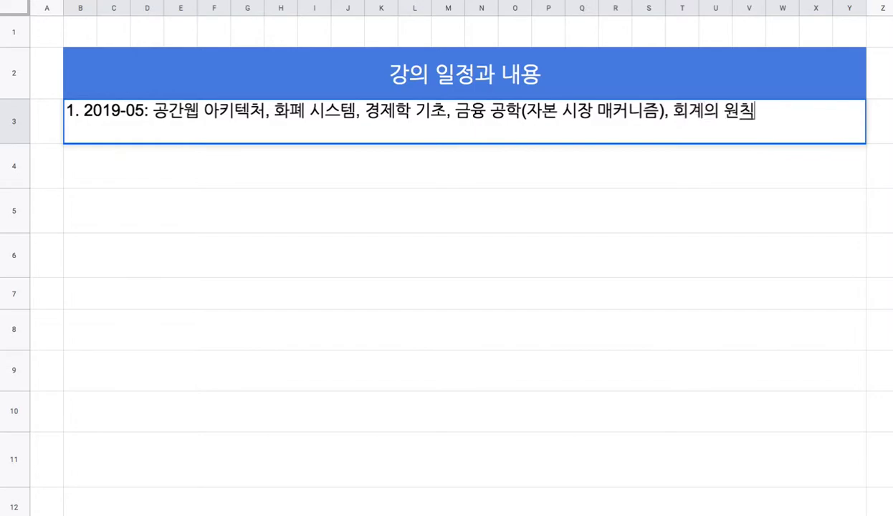
pyautogui.write('(')
# Move the topic list starting at 공간웹 아키텍처 from row 3 into row 4, keeping only "1. 2019-05:" in row 3.
pyautogui.keyDown('shift'); pyautogui.click(259, 110); pyautogui.keyUp('shift')
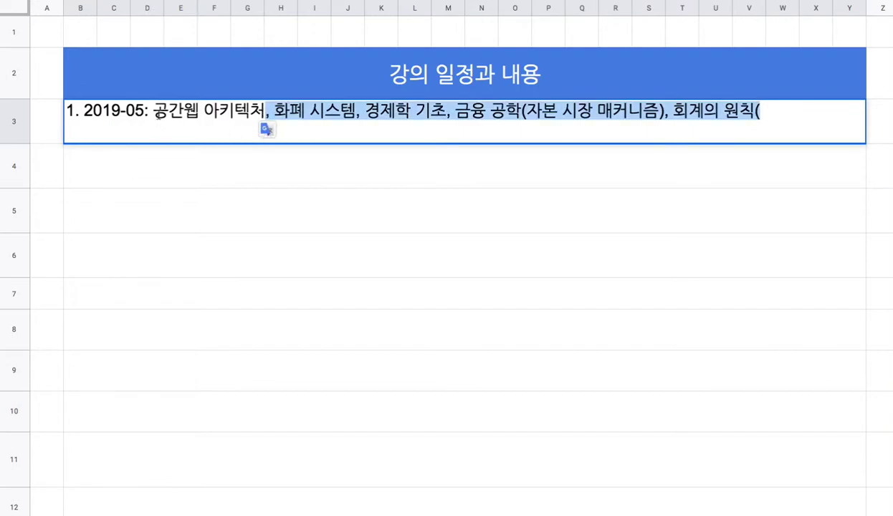
pyautogui.keyDown('shift'); pyautogui.click(153, 110); pyautogui.keyUp('shift')
pyautogui.hotkey('ctrl', 'x')
pyautogui.doubleClick(165, 163)
pyautogui.hotkey('ctrl', 'v')
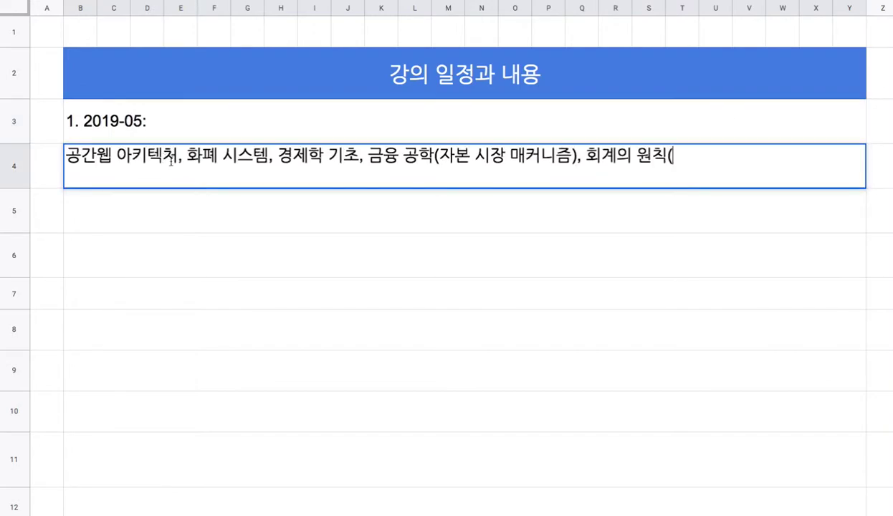
# Cut the topics after 공간웹 아키텍처 and make row 4 read "1-1. 공간웹 아키텍처 => XMPP Federation based web architecture".
pyautogui.keyDown('shift'); pyautogui.click(180, 159); pyautogui.keyUp('shift')
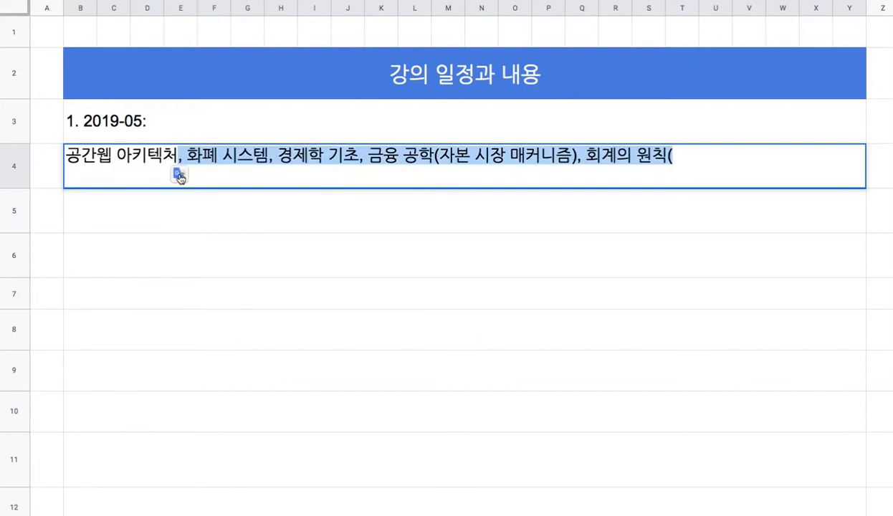
pyautogui.hotkey('ctrl', 'x')
pyautogui.write('=')
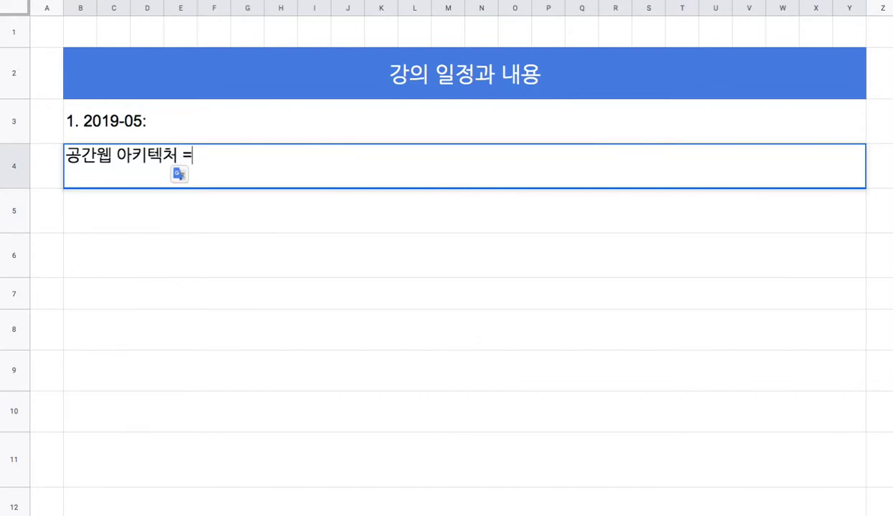
pyautogui.write('> XMPP ')
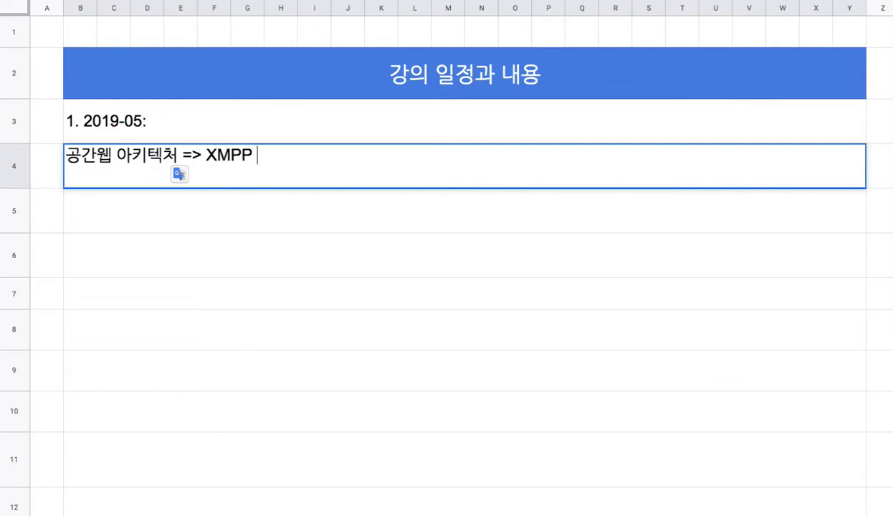
pyautogui.write('Federa')
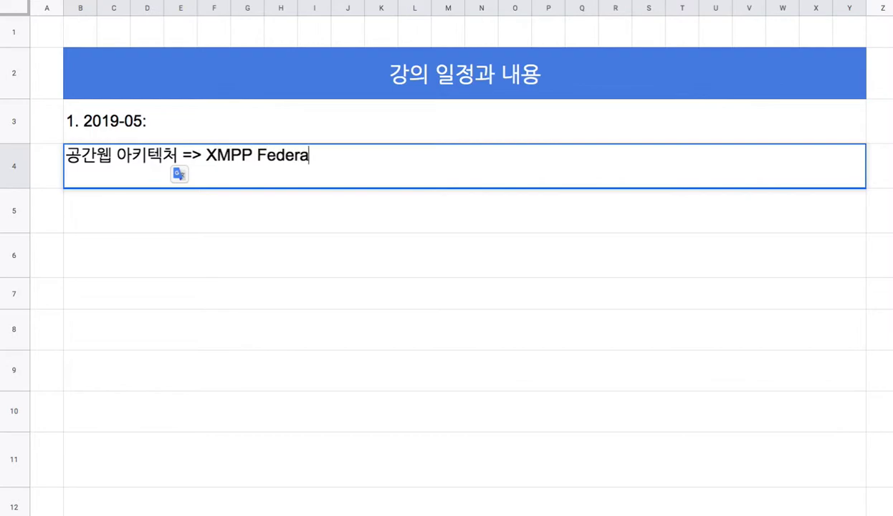
pyautogui.write('tion based web archi')
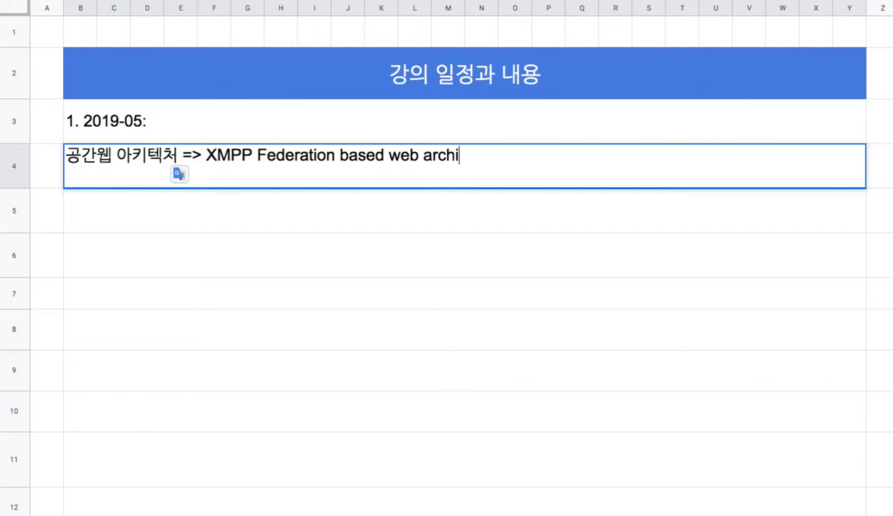
pyautogui.write('tecture')
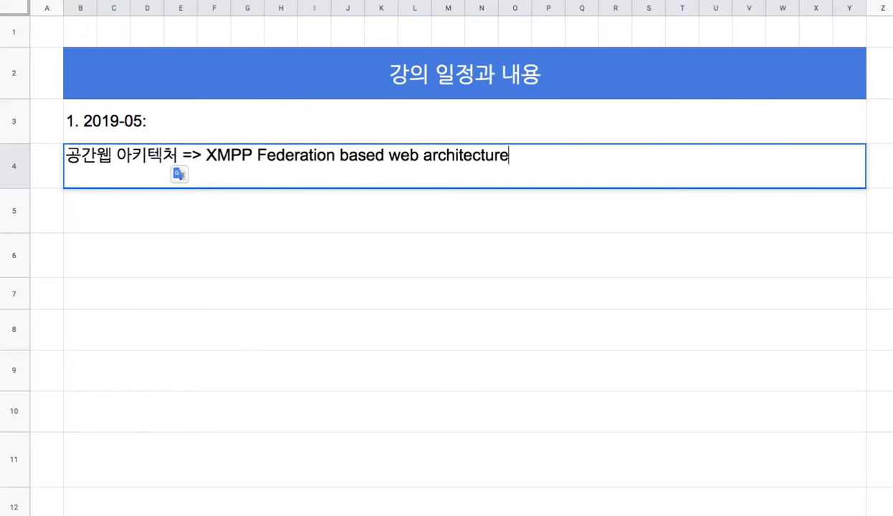
pyautogui.click(67, 158)
pyautogui.write('1-1.')
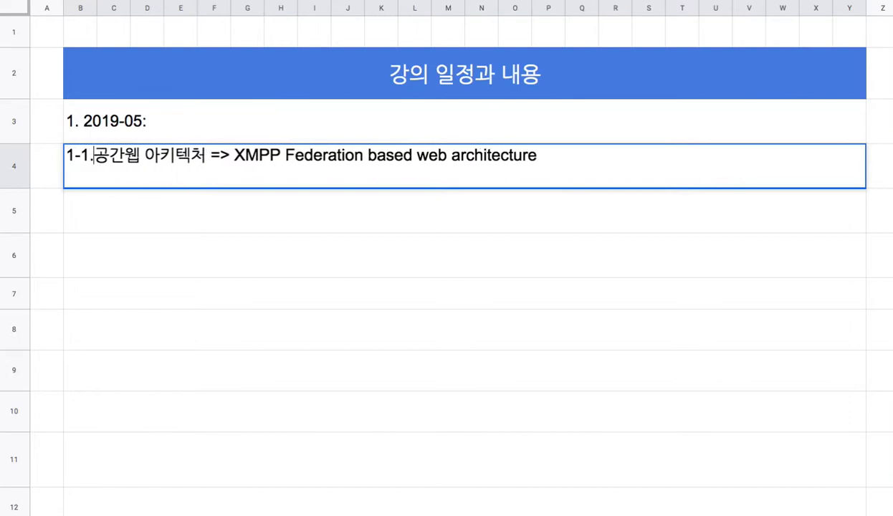
# Number row 5 as 1-2., paste the cut topics there and trim the entry to "1-2. 화폐 시스템:".
pyautogui.click(85, 206)
pyautogui.write('1-2')
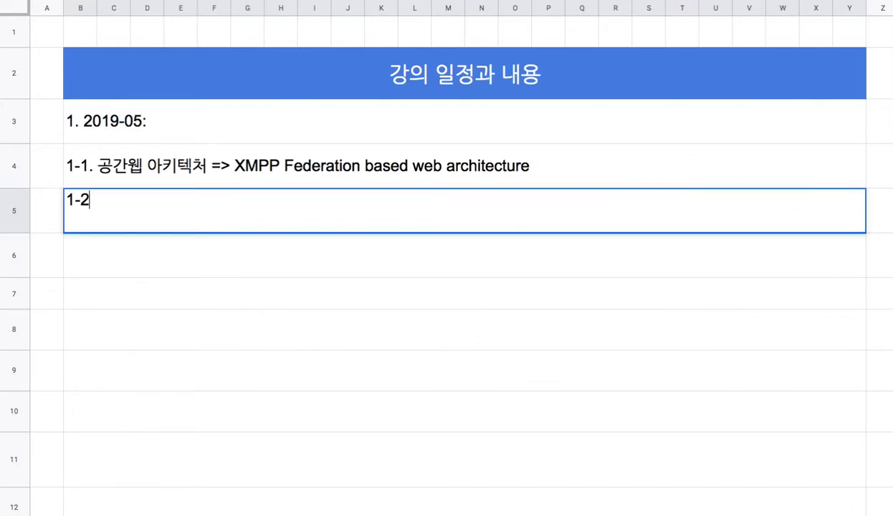
pyautogui.write('.')
pyautogui.hotkey('ctrl', 'v')
pyautogui.moveTo(92, 203); pyautogui.dragTo(108, 203)
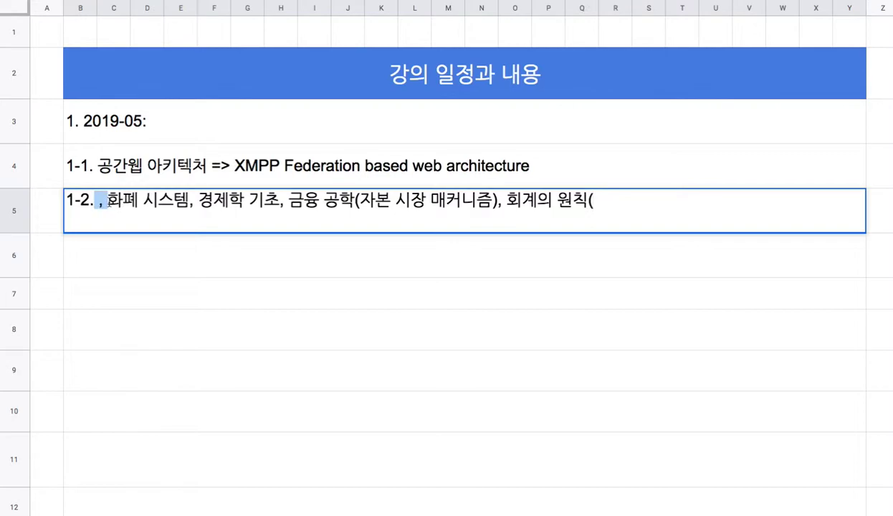
pyautogui.press('BackSpace')
pyautogui.click(179, 215)
pyautogui.hotkey('shift', 'End')
pyautogui.press('BackSpace')
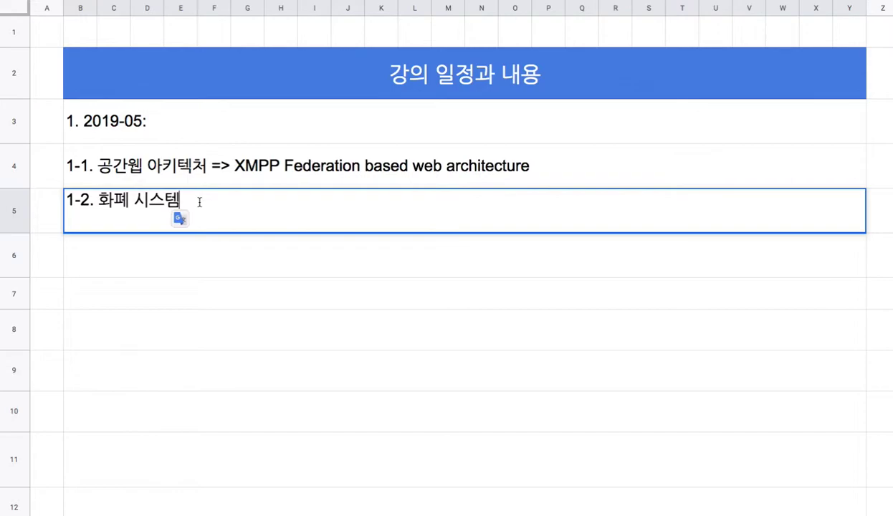
pyautogui.write(':')
pyautogui.press('Return')
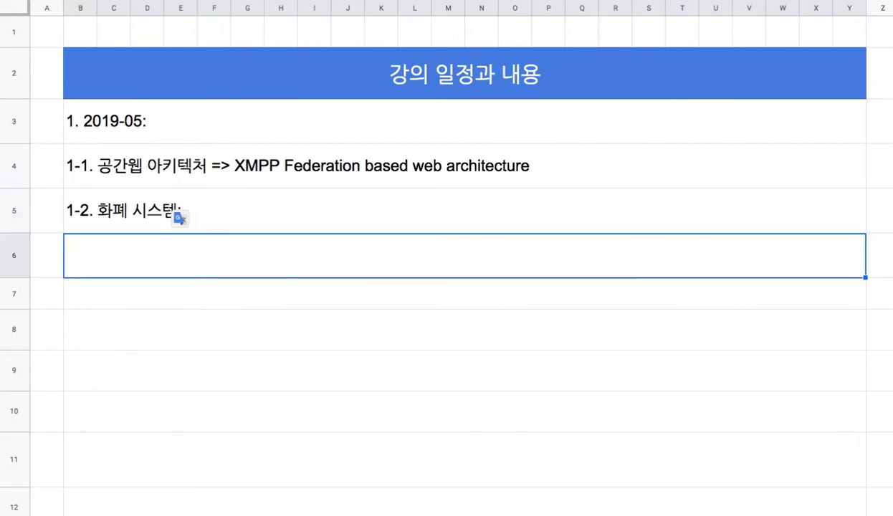
# Paste the topics into row 6, trim the entry to "1-3. 경제학 기초" and copy the remaining topics before removing them.
pyautogui.write('1-3.')
pyautogui.hotkey('ctrl', 'v')
pyautogui.moveTo(98, 246); pyautogui.dragTo(108, 246)
pyautogui.press('BackSpace')
pyautogui.press('Right')
pyautogui.press('Right')
pyautogui.press('Right')
pyautogui.press('Right')
pyautogui.press('Right')
pyautogui.press('Right')
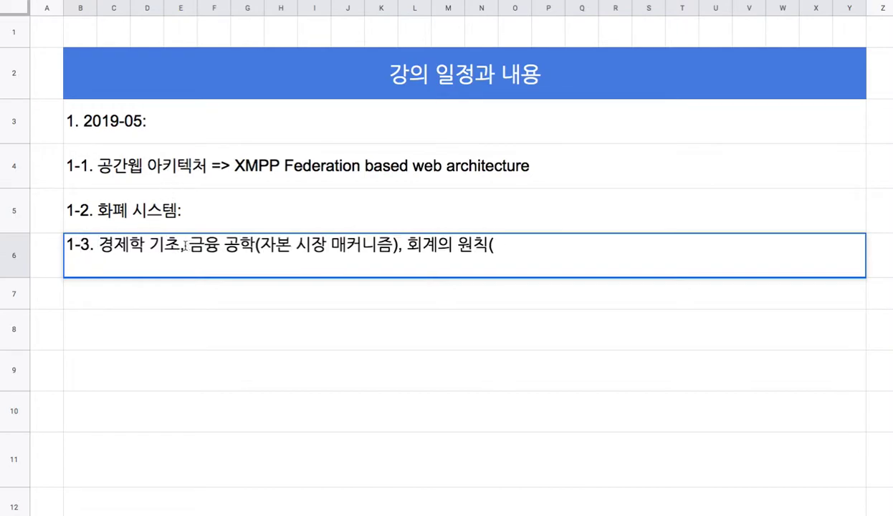
pyautogui.hotkey('shift', 'End')
pyautogui.hotkey('ctrl', 'c')
pyautogui.press('BackSpace')
# Insert 거시/미시 before 경제학 in row 6 and end the entry with a colon.
pyautogui.press('Left')
pyautogui.press('Left')
pyautogui.press('Left')
pyautogui.press('Left')
pyautogui.press('Left')
pyautogui.press('Left')
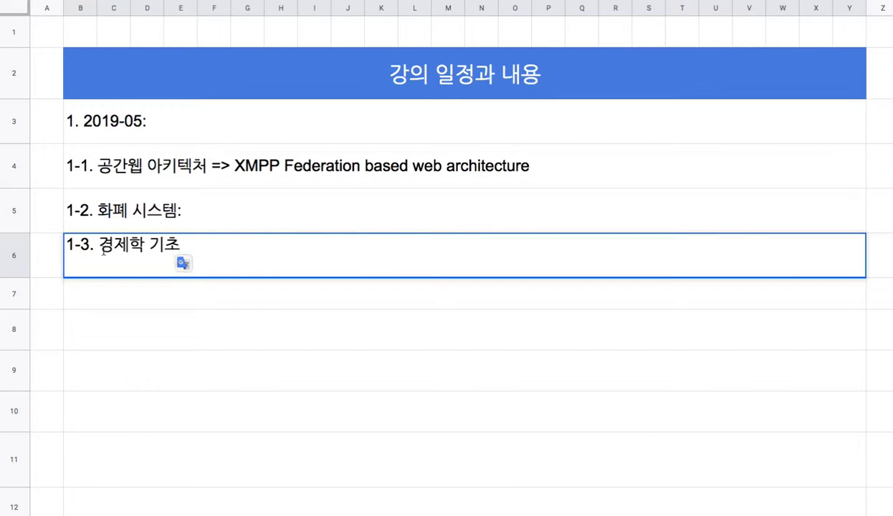
pyautogui.write('r')
pyautogui.press('BackSpace')
pyautogui.write('거시/미시')
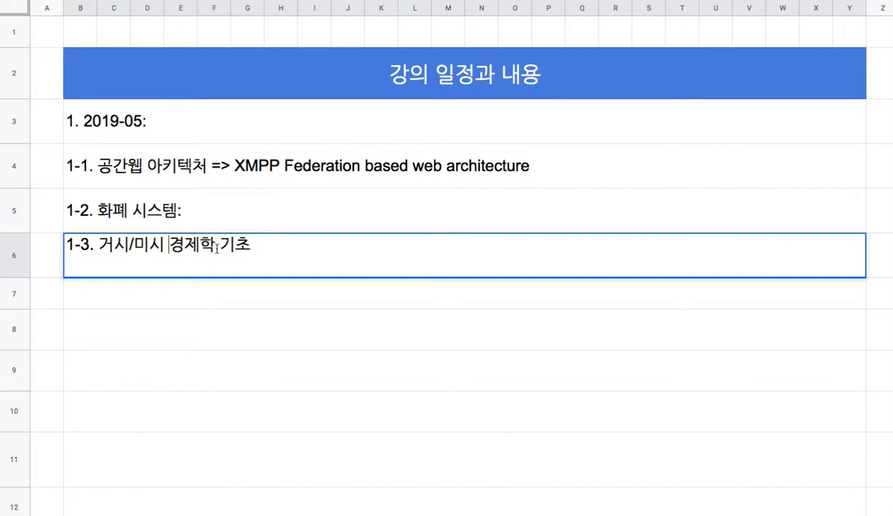
pyautogui.moveTo(216, 246); pyautogui.dragTo(254, 246)
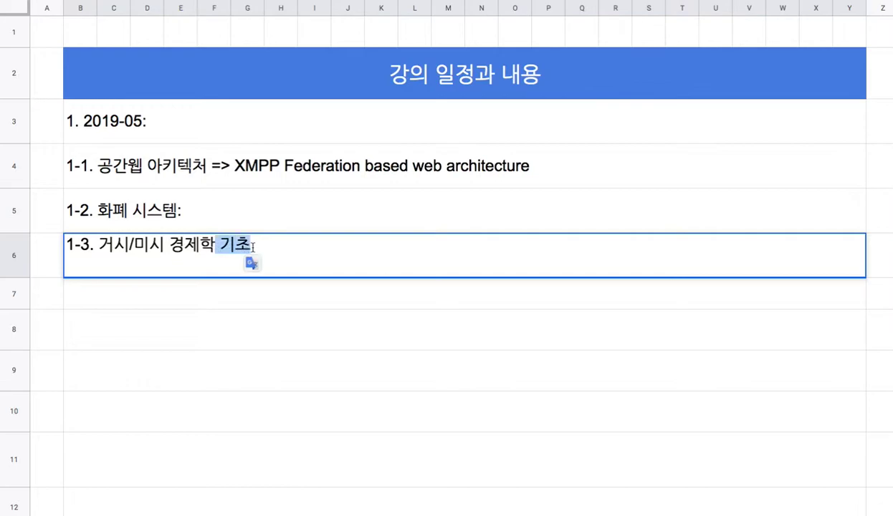
pyautogui.click(253, 247)
pyautogui.write(':')
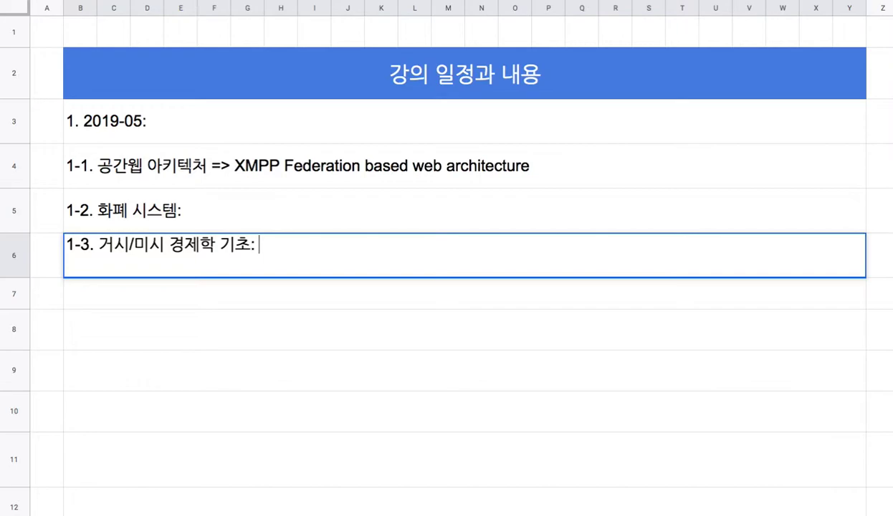
# Select rows 3 through 22 and resize them to one uniform height.
pyautogui.moveTo(250, 180); pyautogui.dragTo(256, 251)
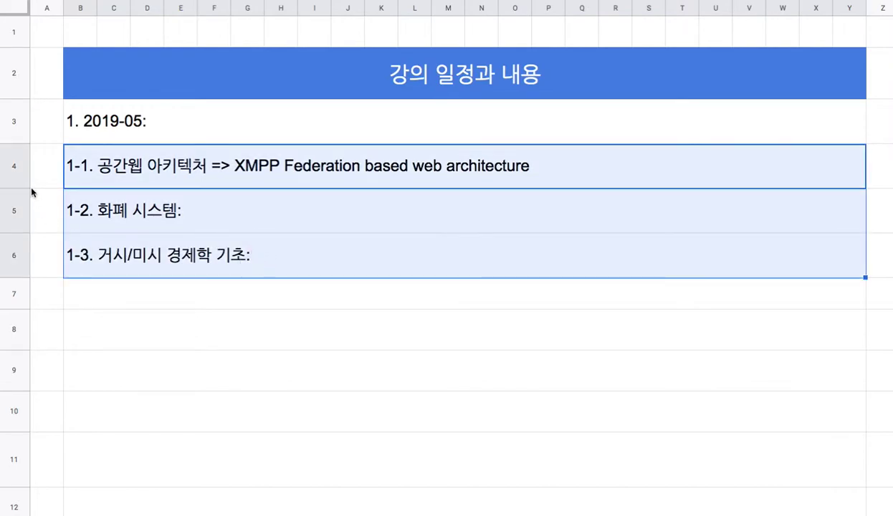
pyautogui.click(15, 165)
pyautogui.click(13, 129)
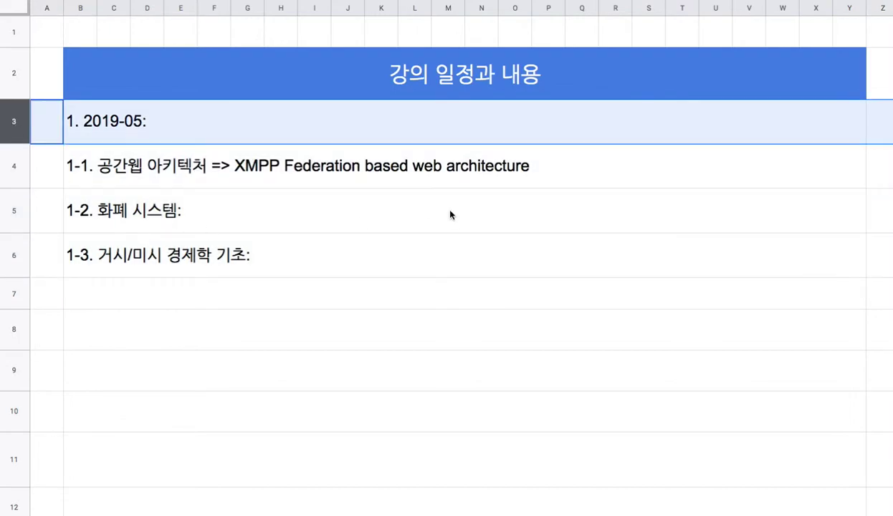
pyautogui.scroll(-8, 446, 287)
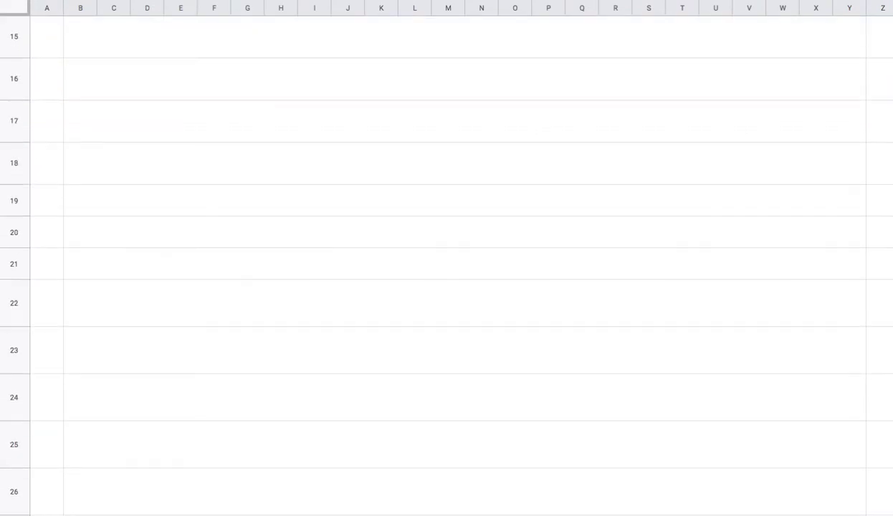
pyautogui.keyDown('shift'); pyautogui.click(18, 307); pyautogui.keyUp('shift')
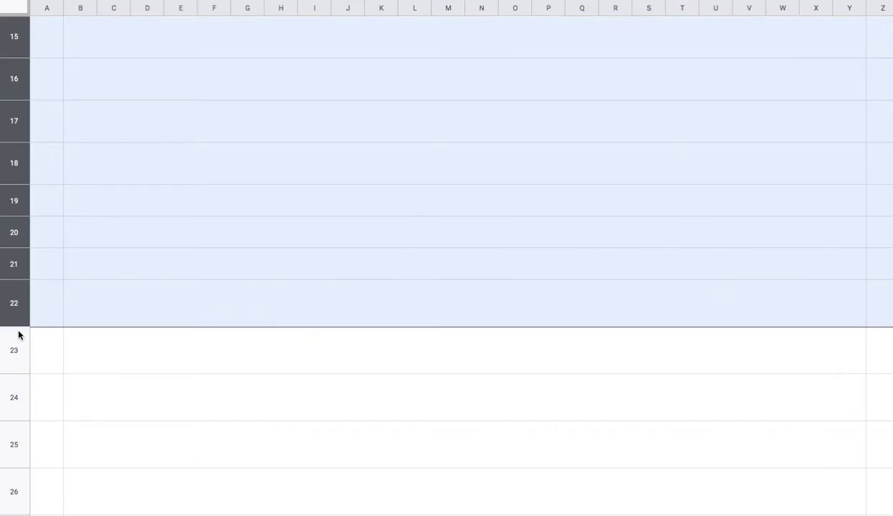
pyautogui.moveTo(21, 319); pyautogui.dragTo(21, 320)
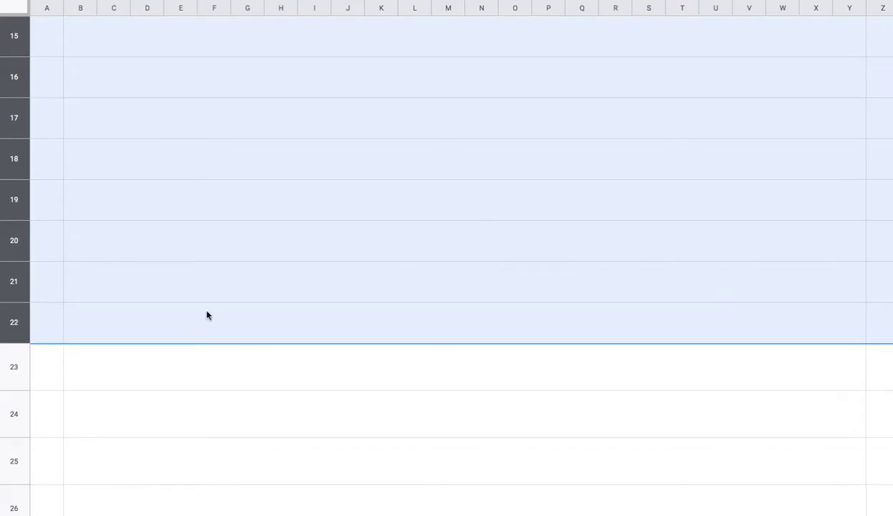
# Number row 7 as 1-4. and paste the remaining copied topics after the number.
pyautogui.scroll(8, 633, 279)
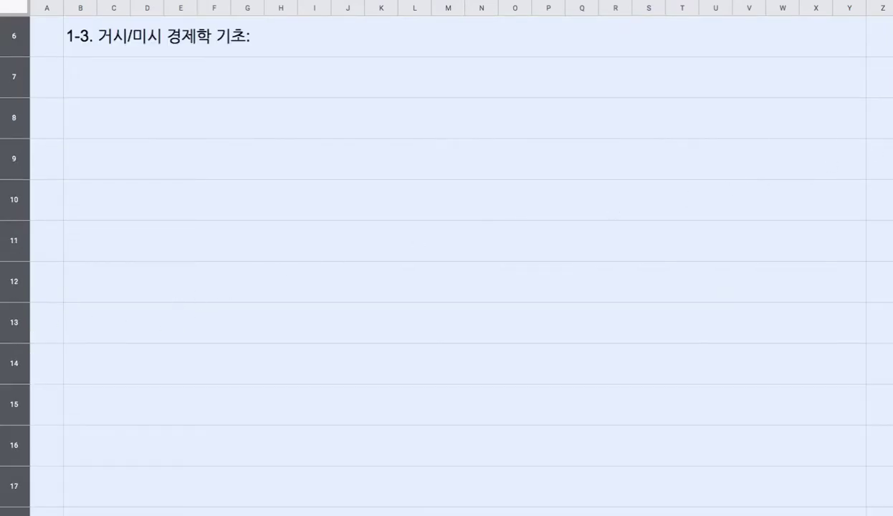
pyautogui.click(640, 285)
pyautogui.doubleClick(640, 284)
pyautogui.write('1-4.')
pyautogui.hotkey('ctrl', 'v')
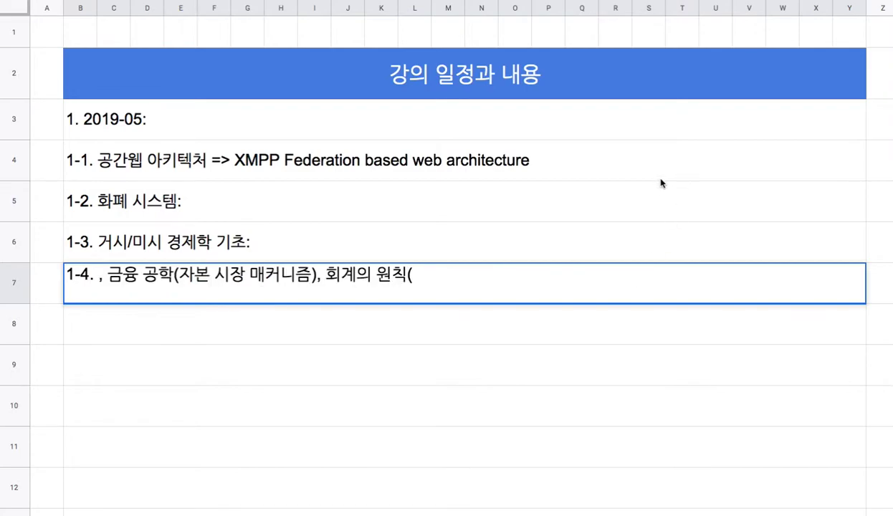
pyautogui.click(385, 82)
pyautogui.doubleClick(393, 80)
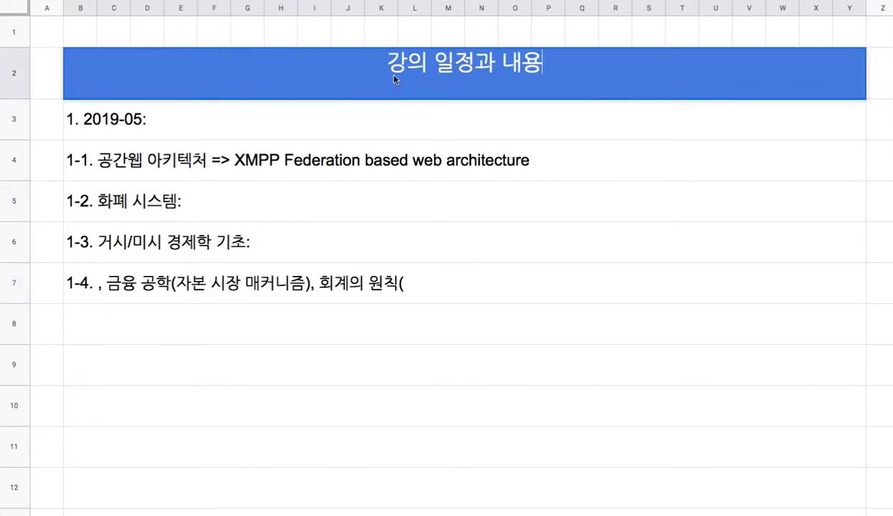
pyautogui.doubleClick(121, 122)
pyautogui.moveTo(85, 115); pyautogui.dragTo(143, 115)
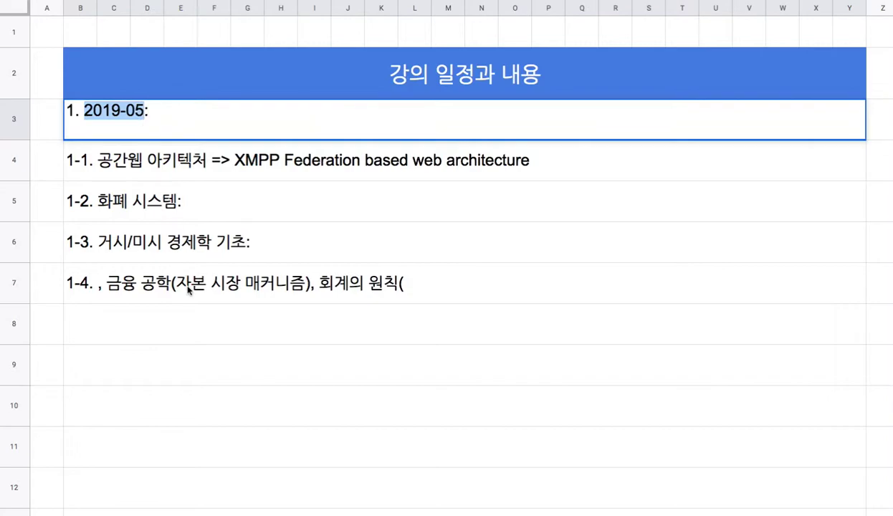
# Paste the copied topics into row 8 as well.
pyautogui.doubleClick(206, 322)
pyautogui.hotkey('ctrl', 'v')
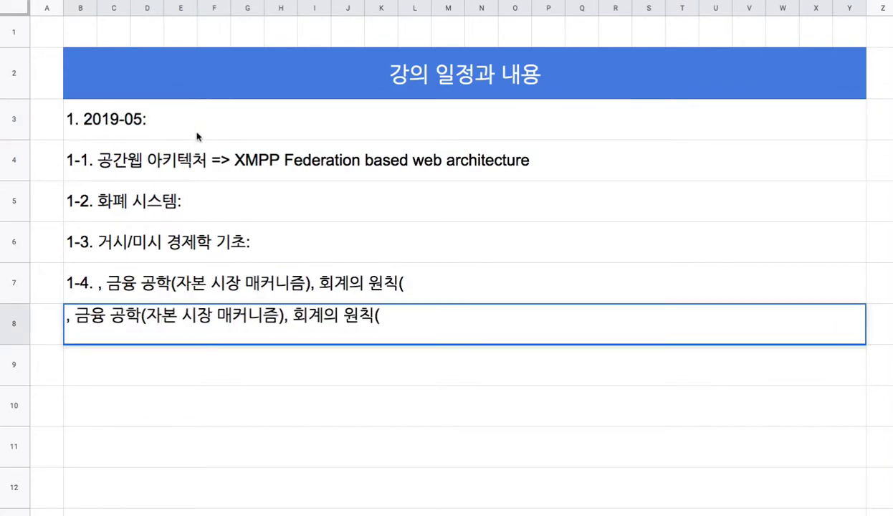
# Move 2019-05 from row 3 to the front of the header so it reads "2019-05 강의 일정과 내용".
pyautogui.doubleClick(126, 114)
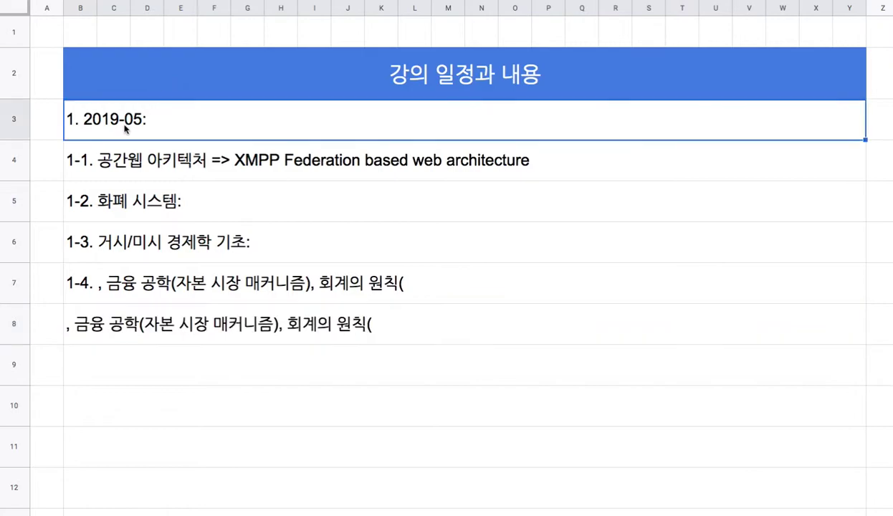
pyautogui.moveTo(85, 110); pyautogui.dragTo(141, 112)
pyautogui.hotkey('ctrl', 'c')
pyautogui.press('BackSpace')
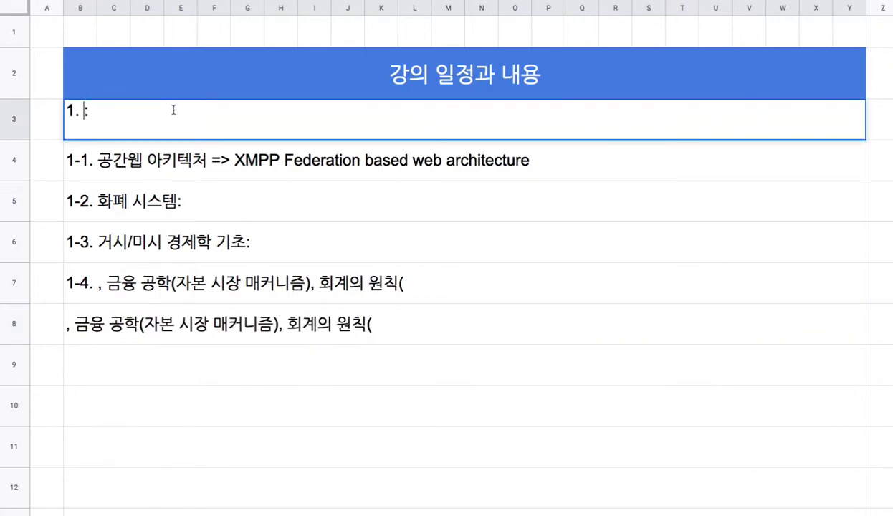
pyautogui.click(389, 77)
pyautogui.doubleClick(390, 72)
pyautogui.click(392, 70)
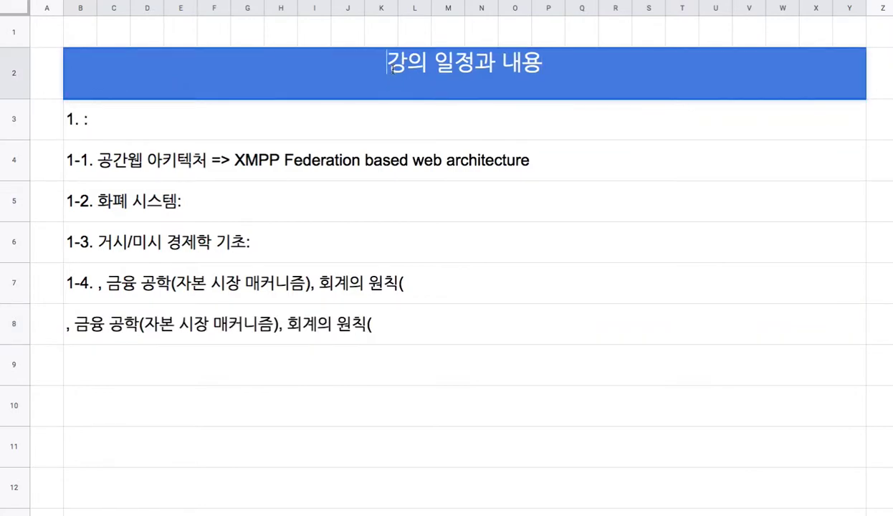
pyautogui.hotkey('ctrl', 'v')
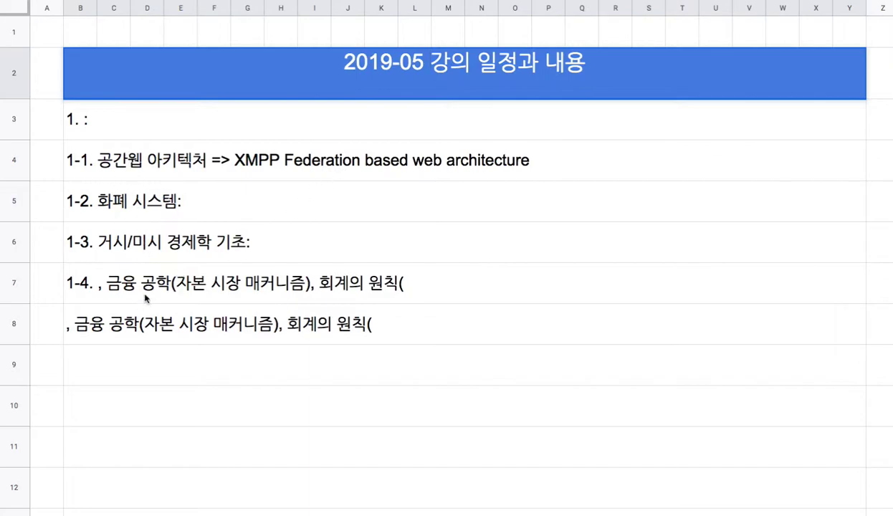
# Remove the leading comma and the trailing accounting topic from row 7, leaving "1-4. 금융 공학(자본 시장 매커니즘)".
pyautogui.doubleClick(113, 287)
pyautogui.moveTo(98, 274); pyautogui.dragTo(108, 275)
pyautogui.press('BackSpace')
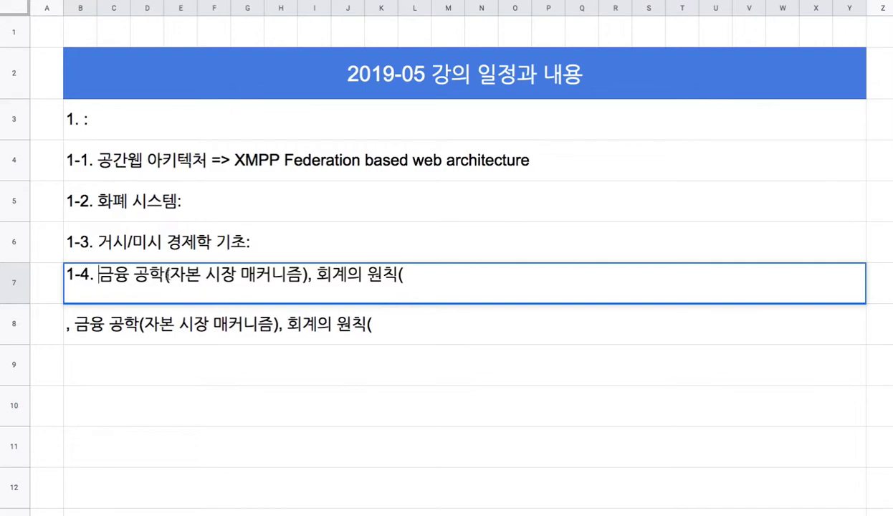
pyautogui.click(307, 287)
pyautogui.hotkey('shift', 'End')
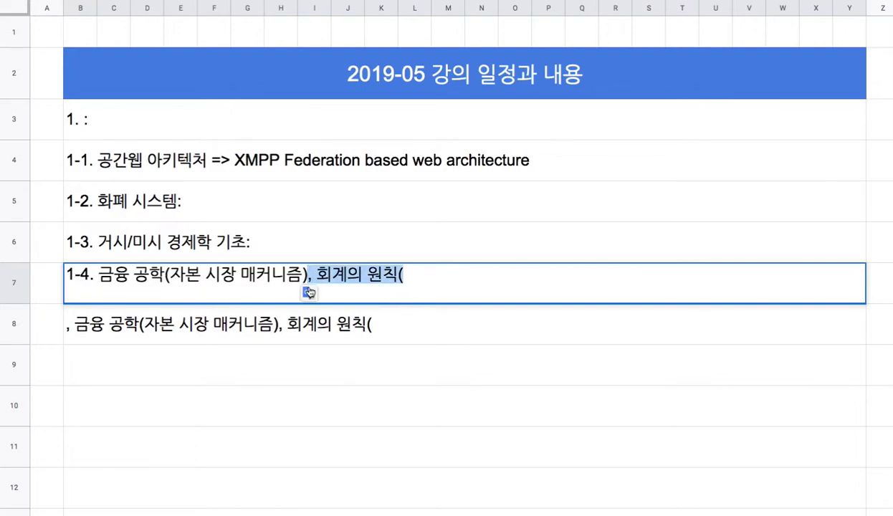
pyautogui.press('BackSpace')
# Replace 자본 with 증권 inside the parentheses of the 1-4. entry.
pyautogui.moveTo(238, 277); pyautogui.dragTo(177, 275)
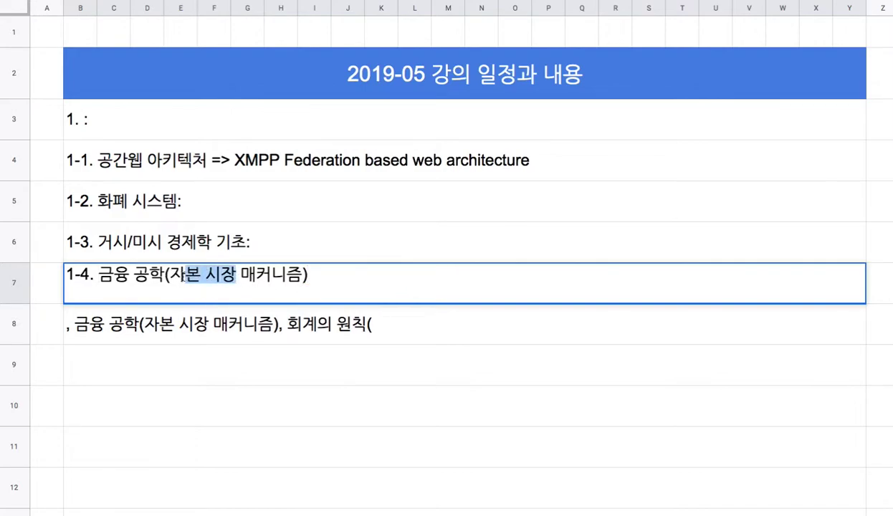
pyautogui.doubleClick(184, 275)
pyautogui.write('증권')
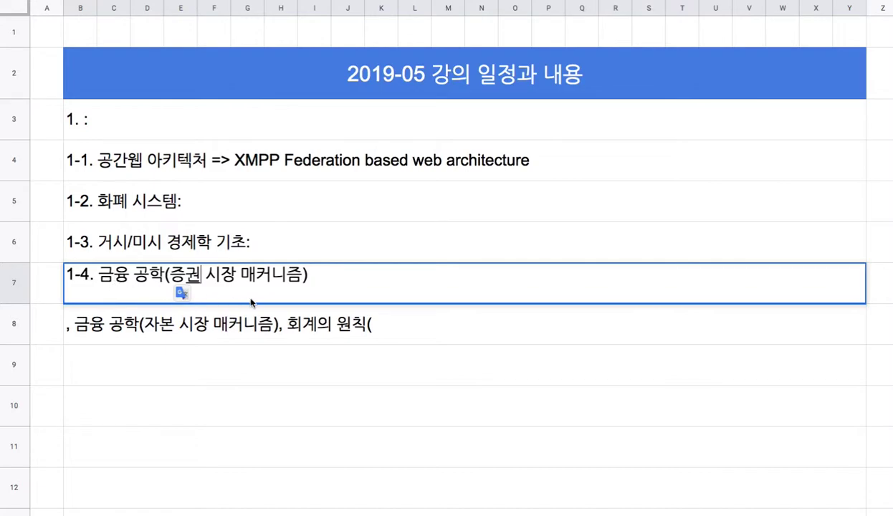
pyautogui.click(321, 276)
# Remove the 금융 공학 topic and leading comma from row 8 and number the 회계의 원칙 entry as 1-5.
pyautogui.click(179, 330)
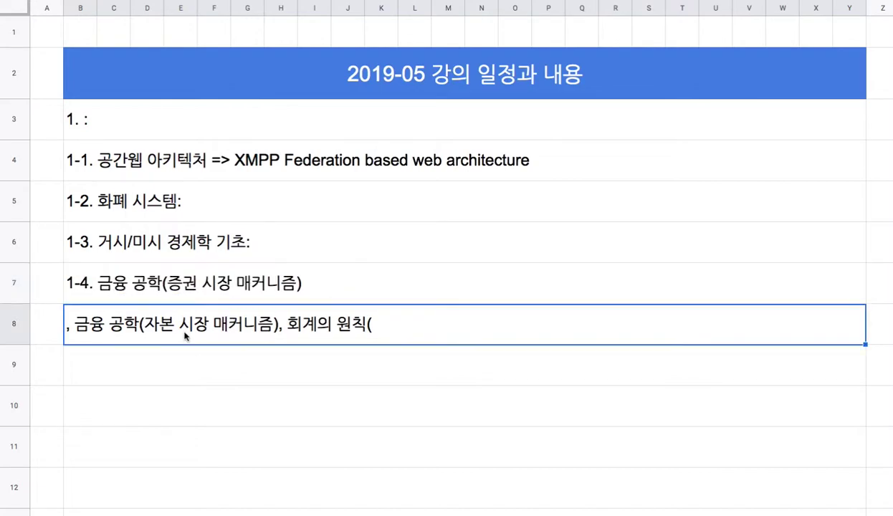
pyautogui.doubleClick(81, 327)
pyautogui.moveTo(69, 319); pyautogui.dragTo(296, 310)
pyautogui.press('BackSpace')
pyautogui.write('1-5.')
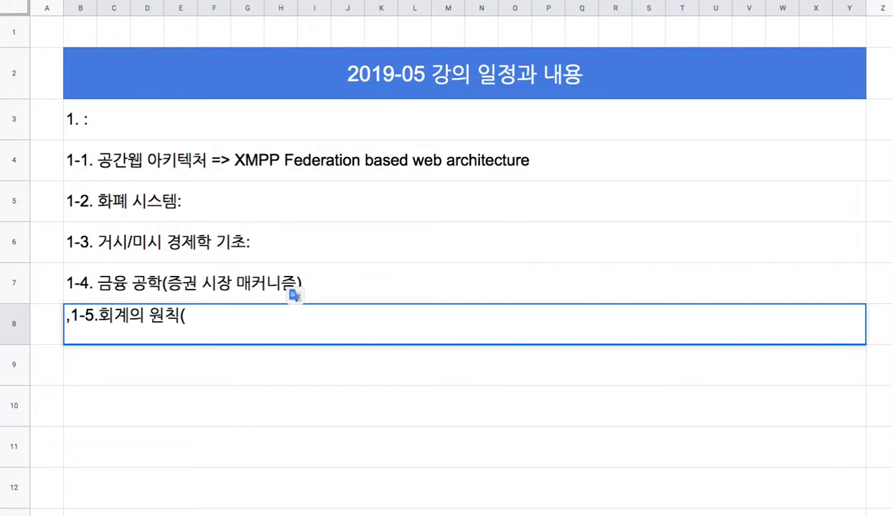
pyautogui.press('Left')
pyautogui.press('Left')
pyautogui.press('Left')
pyautogui.press('Left')
pyautogui.press('Left')
pyautogui.press('BackSpace')
# Replace the open parenthesis after 회계의 원칙 in row 8 with ": 대차 균형, 자산, 자본, 비용,".
pyautogui.press('End')
pyautogui.hotkey('shift', 'Left')
pyautogui.write(': 대차 균형, 자산, 재')
pyautogui.write('본, 비용,')
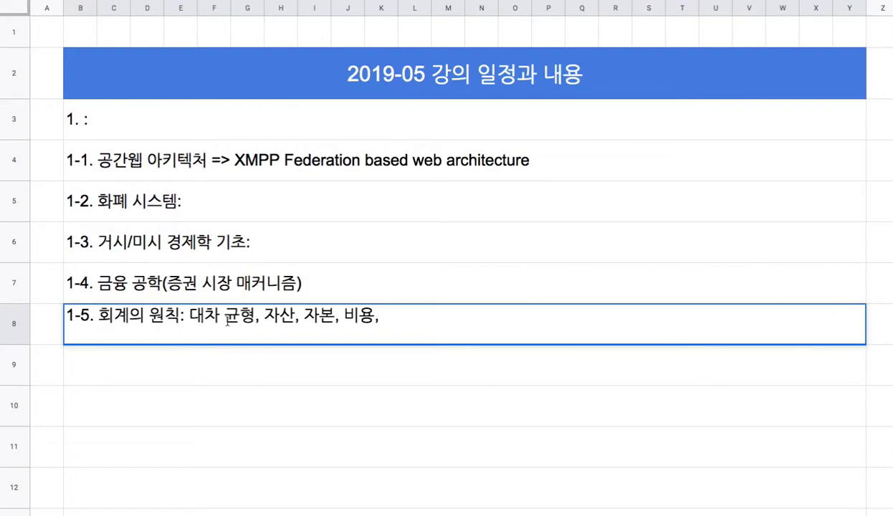
# Insert "Balance Sheets(" before 자산 in the 1-5. entry.
pyautogui.click(263, 316)
pyautogui.click(264, 316)
pyautogui.write('Bala')
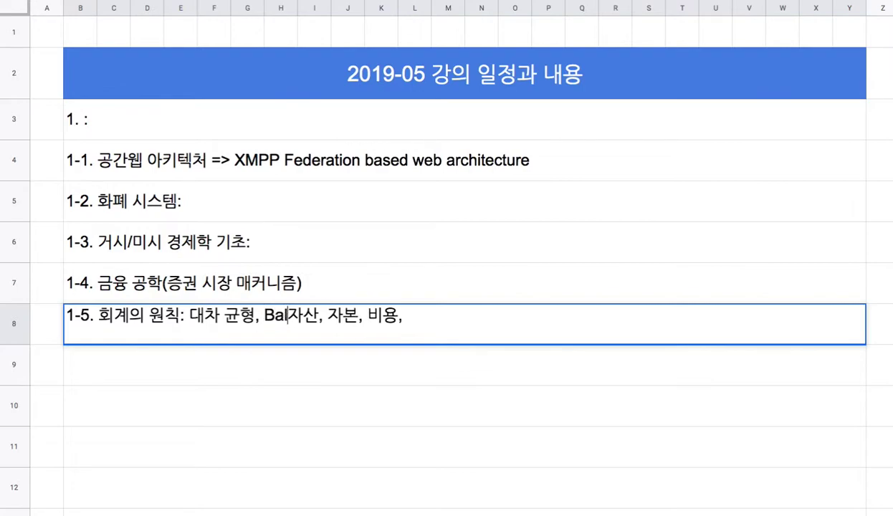
pyautogui.write('nce Sheets(')
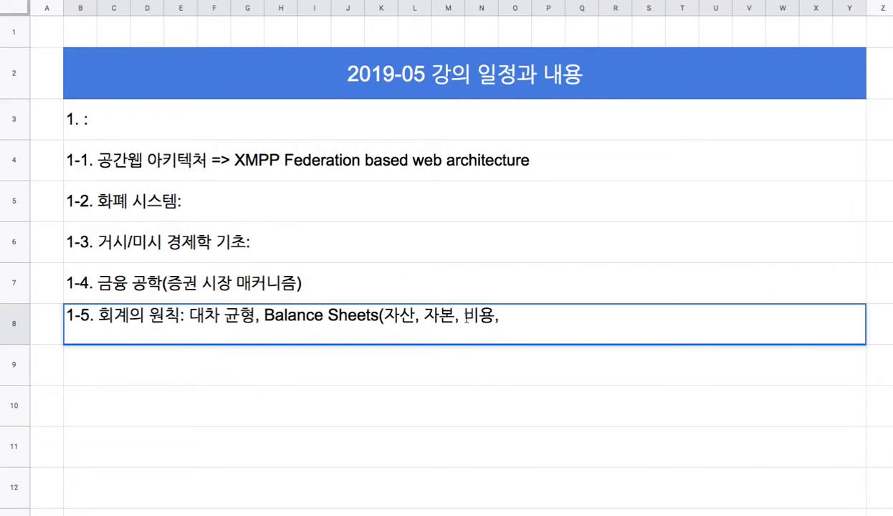
# Close the Balance Sheets list after 비용 and append ", Income Statement(수입, 비용)" to row 8.
pyautogui.click(515, 315)
pyautogui.write('), Income Statem')
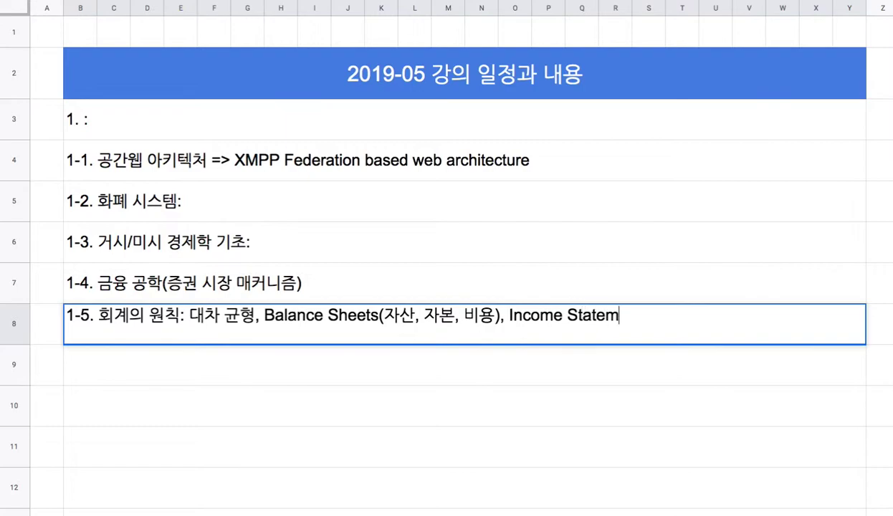
pyautogui.write('ent(수입, 비용')
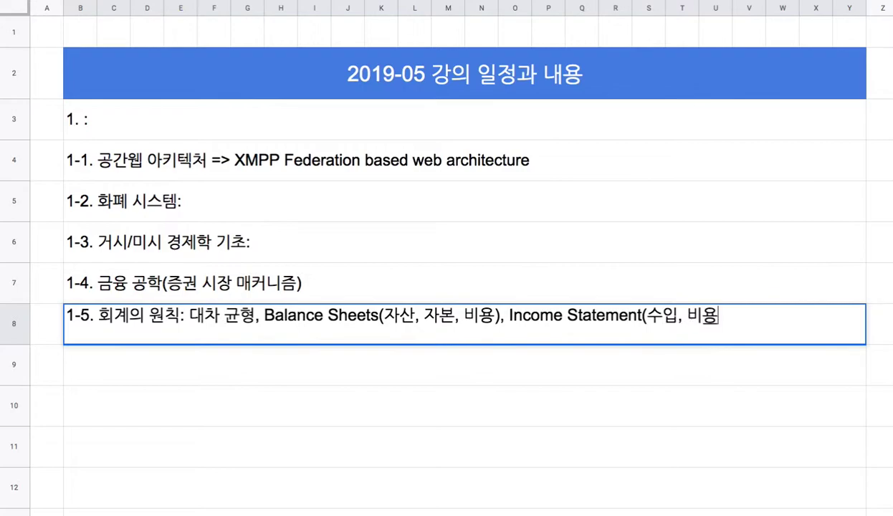
pyautogui.write(')')
# Remove 비용 and its preceding comma from the Balance Sheets parentheses, leaving 자산, 자본.
pyautogui.moveTo(459, 316); pyautogui.dragTo(496, 316)
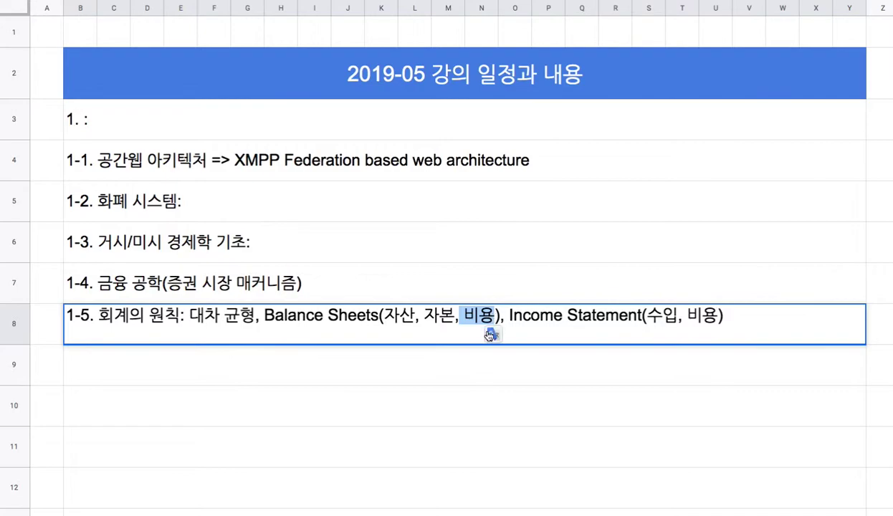
pyautogui.press('BackSpace')
pyautogui.press('BackSpace')
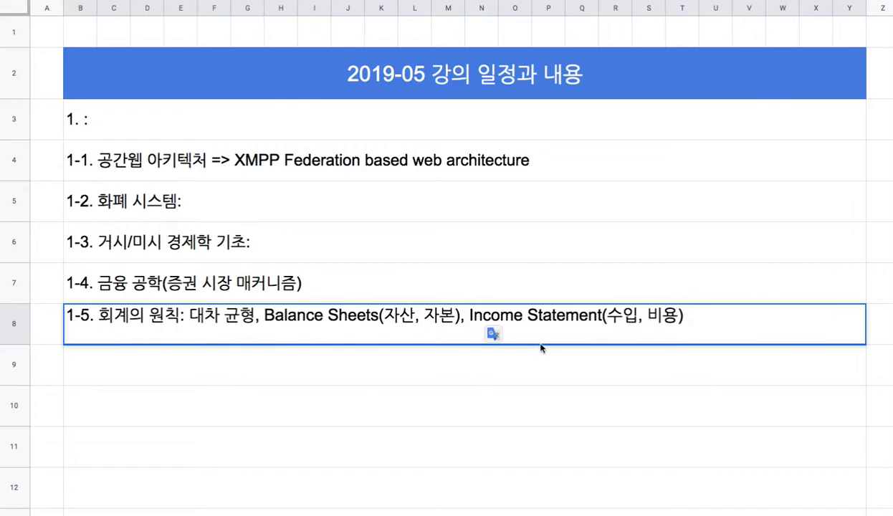
# Insert "(International Acoounting Standard Board)" directly after 회계의 원칙 in row 8.
pyautogui.click(189, 316)
pyautogui.write('(Intera')
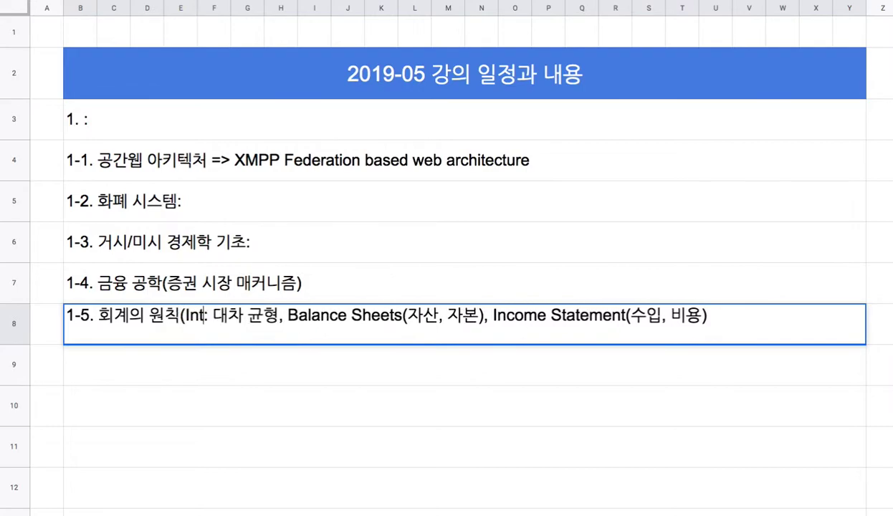
pyautogui.press('BackSpace')
pyautogui.write('national As')
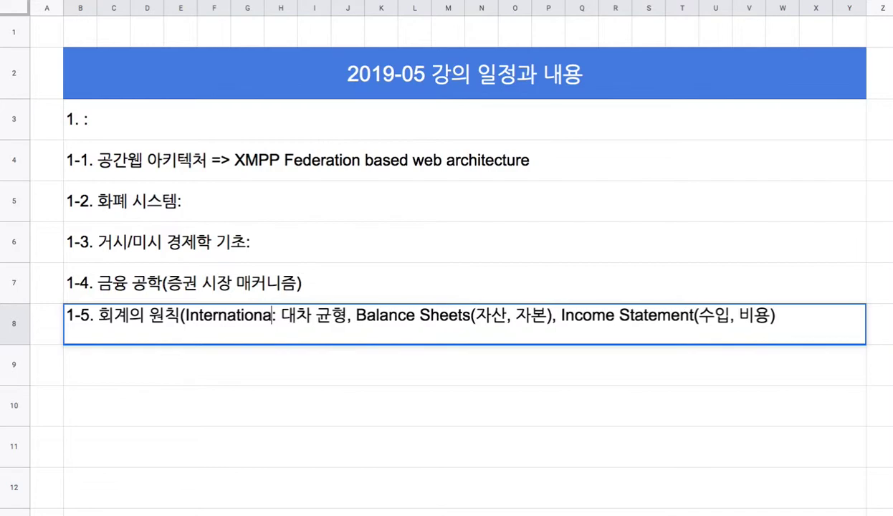
pyautogui.write('s')
pyautogui.press('BackSpace')
pyautogui.press('BackSpace')
pyautogui.write('cooun')
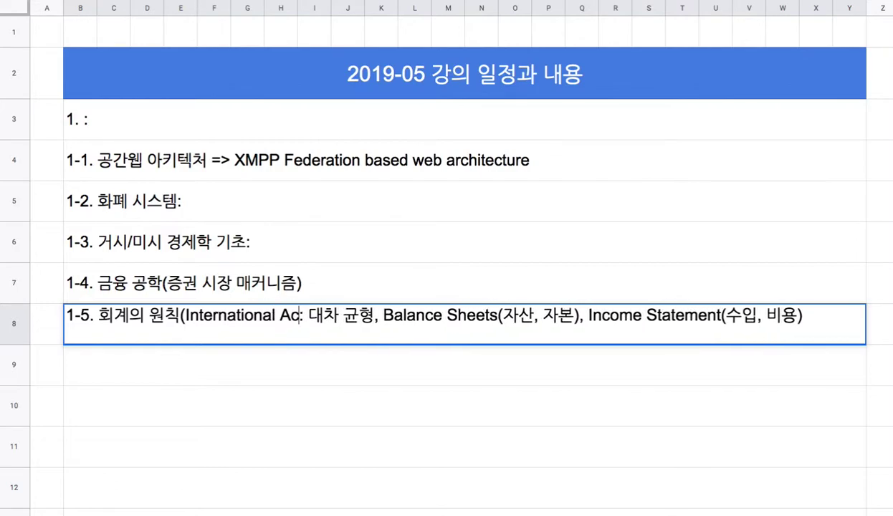
pyautogui.write('ting Stan')
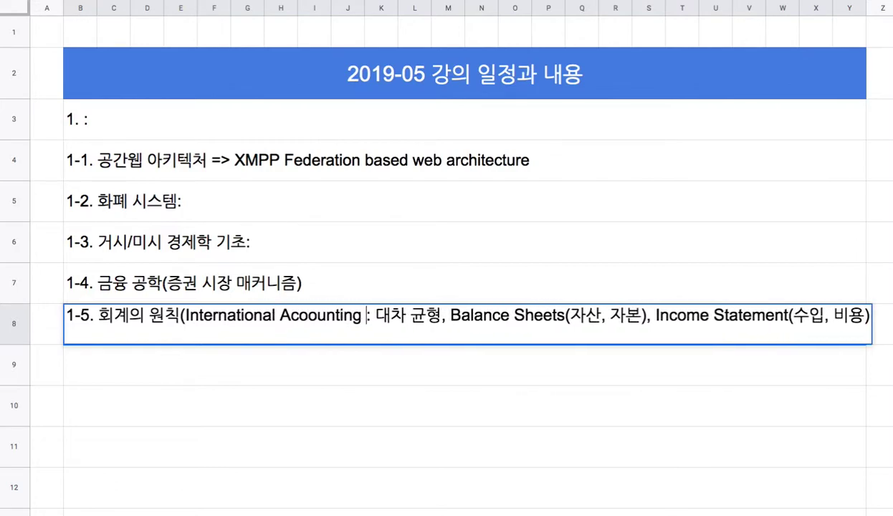
pyautogui.write('dard Bor')
pyautogui.press('BackSpace')
pyautogui.write('ard)')
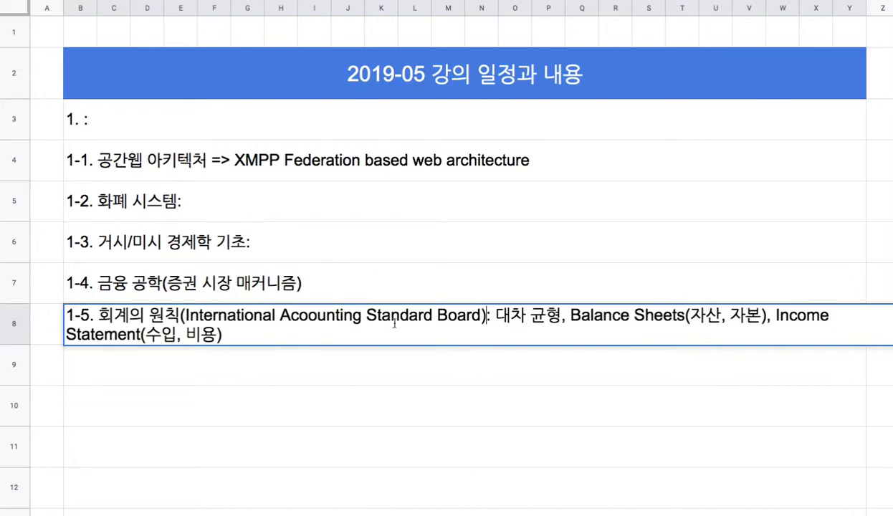
# Append ". 발생주의/현금주의" to the end of the 1-5. entry.
pyautogui.click(371, 337)
pyautogui.write('. gui')
pyautogui.press('BackSpace')
pyautogui.press('BackSpace')
pyautogui.press('BackSpace')
pyautogui.write('ㅁ')
pyautogui.press('BackSpace')
pyautogui.write('qkf')
pyautogui.press('BackSpace')
pyautogui.press('BackSpace')
pyautogui.press('BackSpace')
pyautogui.write('발생ㅈㅜ의')
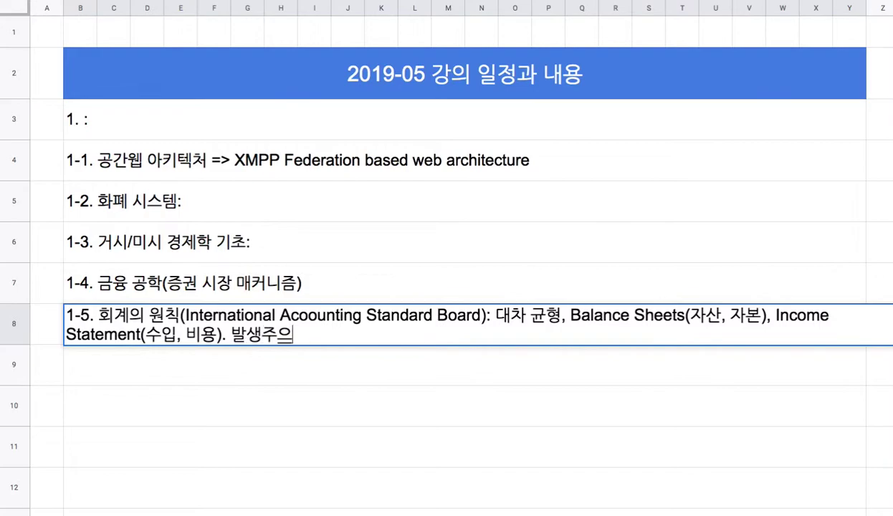
pyautogui.write(' /현금주의')
# Append ", 기업회계/정부회계" to the 1-5. entry and make row 8 taller to fit its two text lines.
pyautogui.write(', 열')
pyautogui.press('BackSpace')
pyautogui.press('BackSpace')
pyautogui.press('BackSpace')
pyautogui.write('기업회계/ㅂ')
pyautogui.press('BackSpace')
pyautogui.press('BackSpace')
pyautogui.press('BackSpace')
pyautogui.press('BackSpace')
pyautogui.write('획')
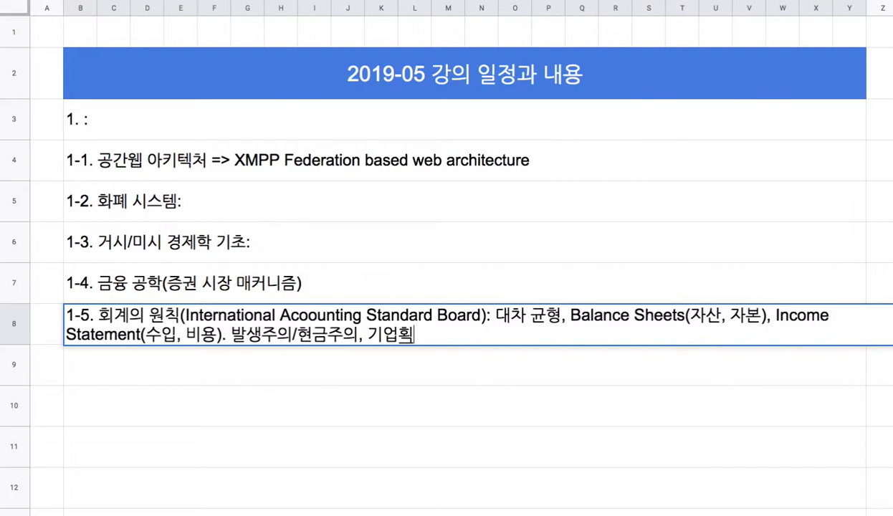
pyautogui.write('ㅖ')
pyautogui.write('/정부획')
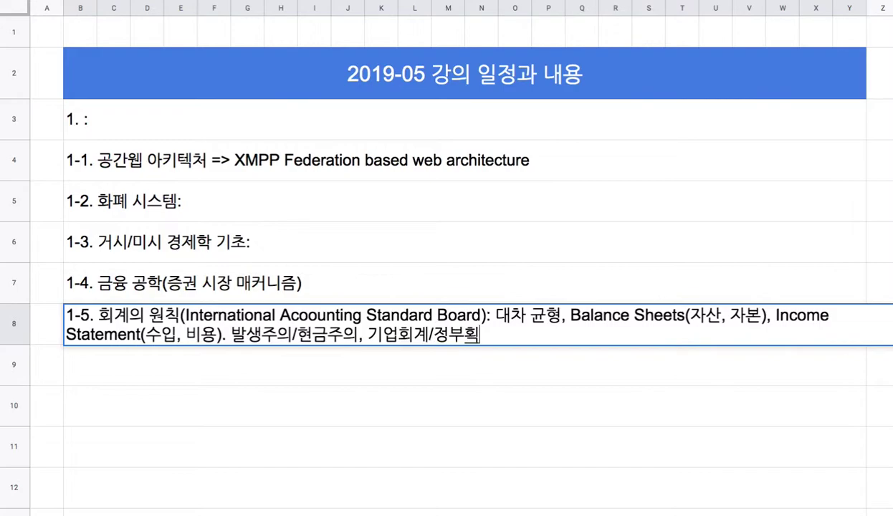
pyautogui.write('ㅖ')
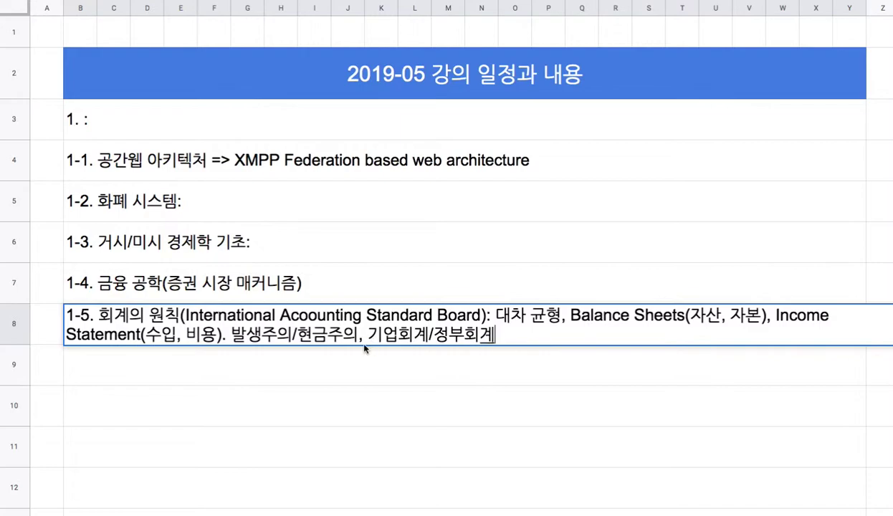
pyautogui.moveTo(23, 345); pyautogui.dragTo(23, 357)
pyautogui.click(119, 380)
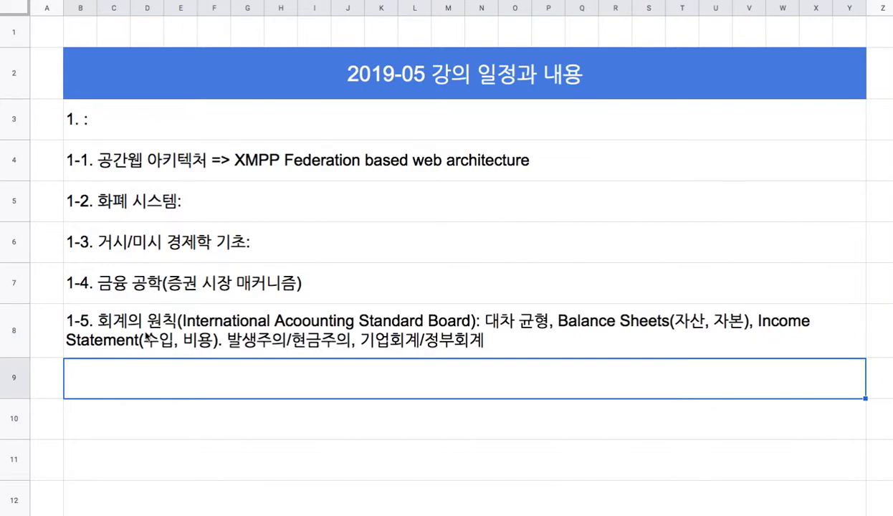
pyautogui.click(142, 217)
pyautogui.moveTo(141, 216); pyautogui.dragTo(157, 324)
pyautogui.moveTo(110, 161); pyautogui.dragTo(133, 324)
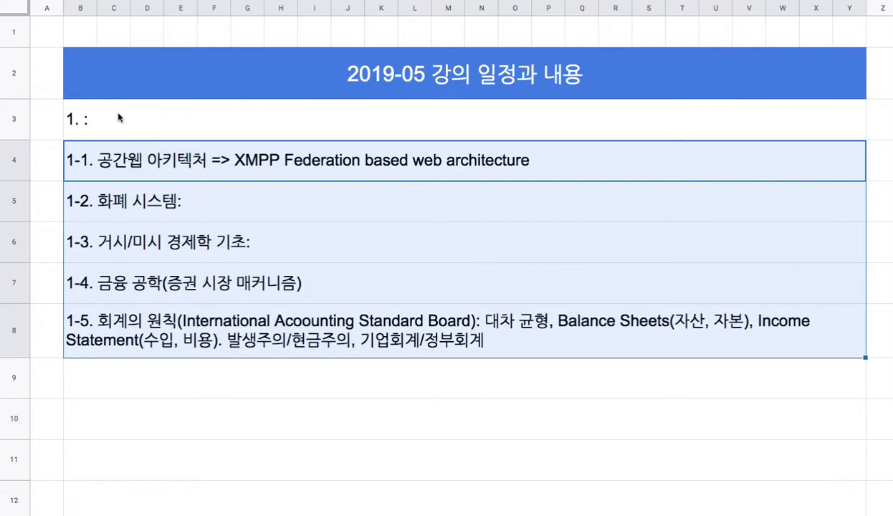
# Replace the colon in row 3 so the first topic reads "1. 기준 화폐($+)".
pyautogui.click(92, 123)
pyautogui.doubleClick(86, 121)
pyautogui.moveTo(82, 113); pyautogui.dragTo(91, 113)
pyautogui.write('기초 화')
pyautogui.press('BackSpace')
pyautogui.press('BackSpace')
pyautogui.press('BackSpace')
pyautogui.write('준 획')
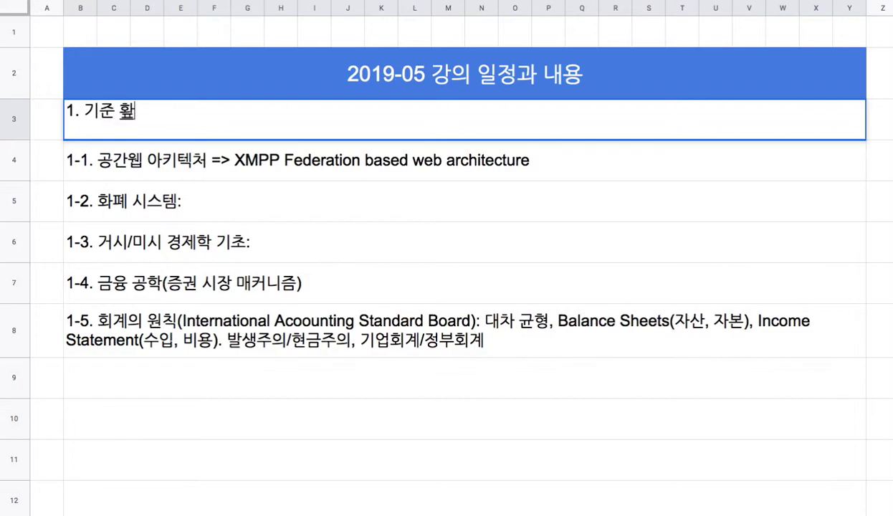
pyautogui.write('폐(')
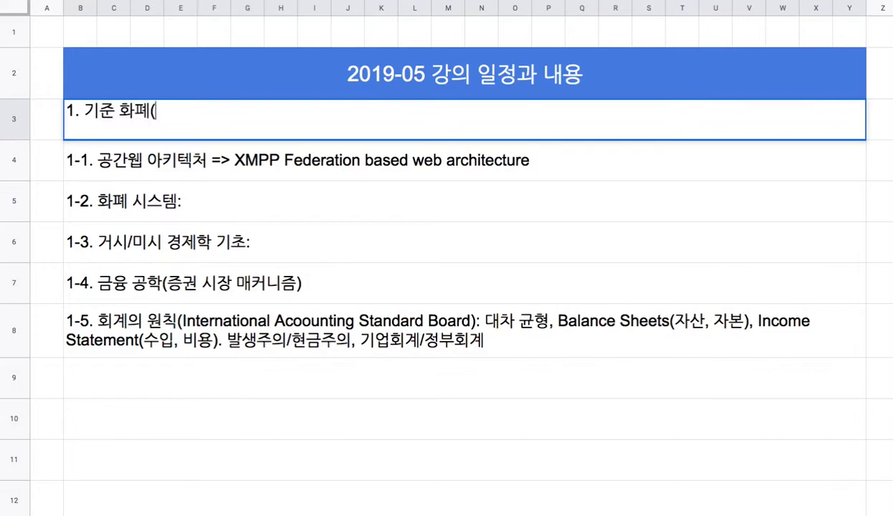
pyautogui.write('S+)')
pyautogui.moveTo(153, 110); pyautogui.dragTo(165, 109)
pyautogui.write('$')
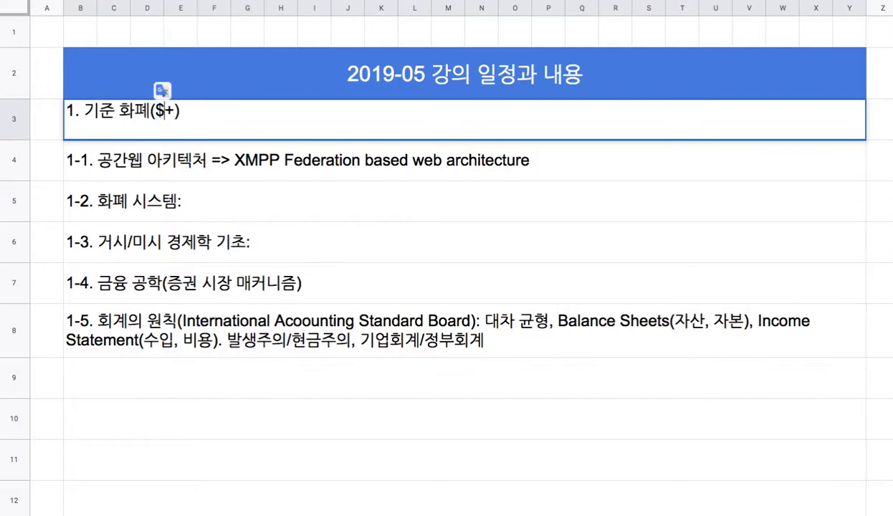
pyautogui.click(154, 167)
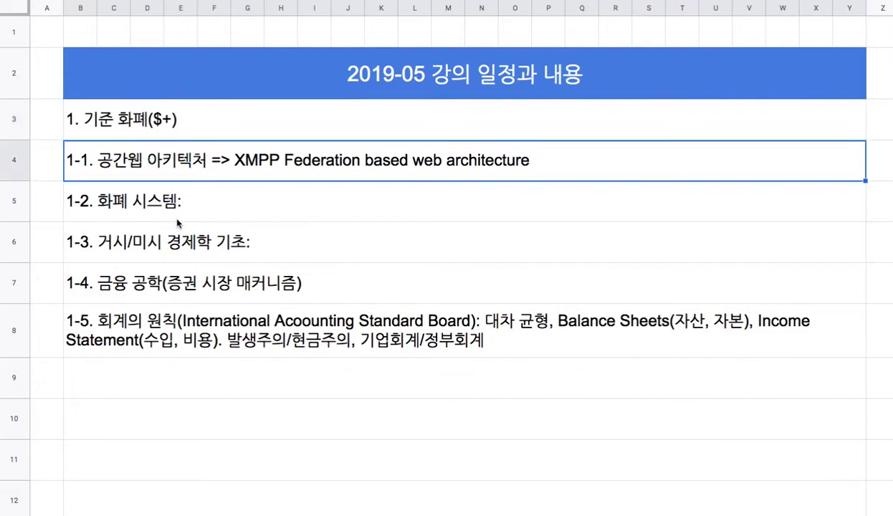
pyautogui.moveTo(151, 172); pyautogui.dragTo(172, 314)
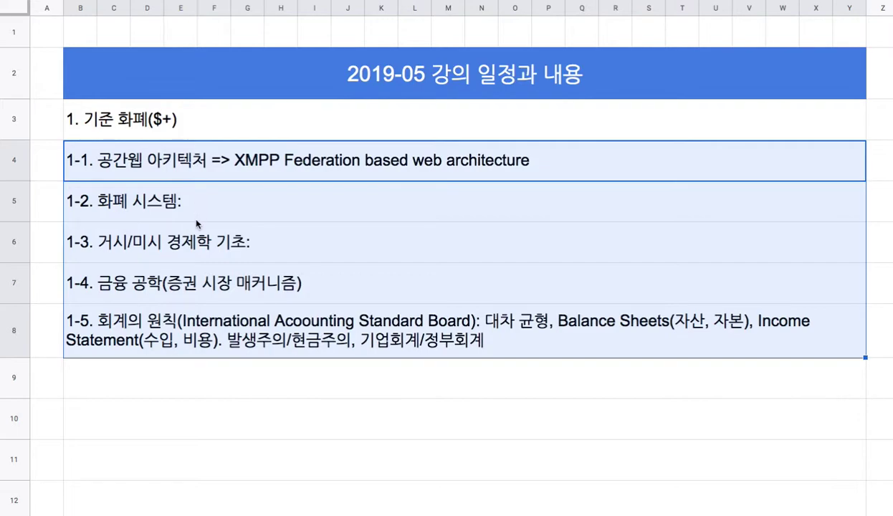
pyautogui.doubleClick(101, 126)
pyautogui.moveTo(84, 110); pyautogui.dragTo(209, 122)
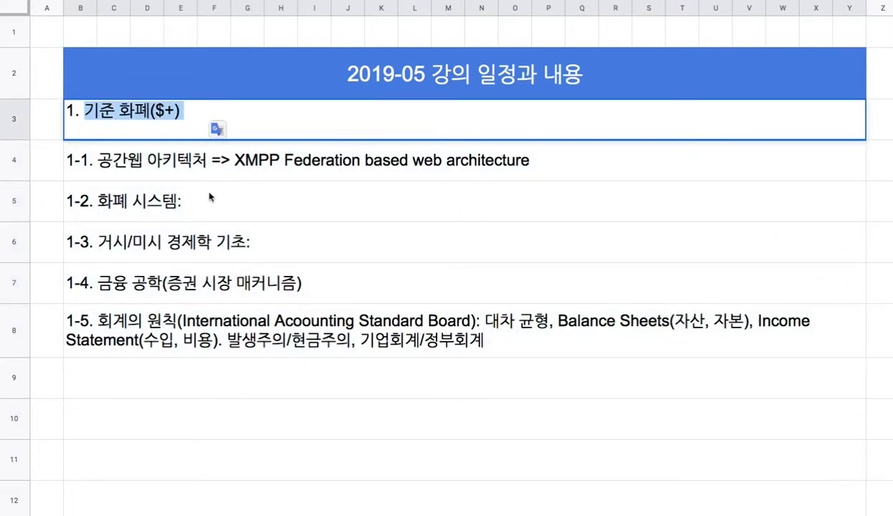
# Enter the second topic "2. 표준 화폐" in row 9.
pyautogui.click(122, 382)
pyautogui.write('2.')
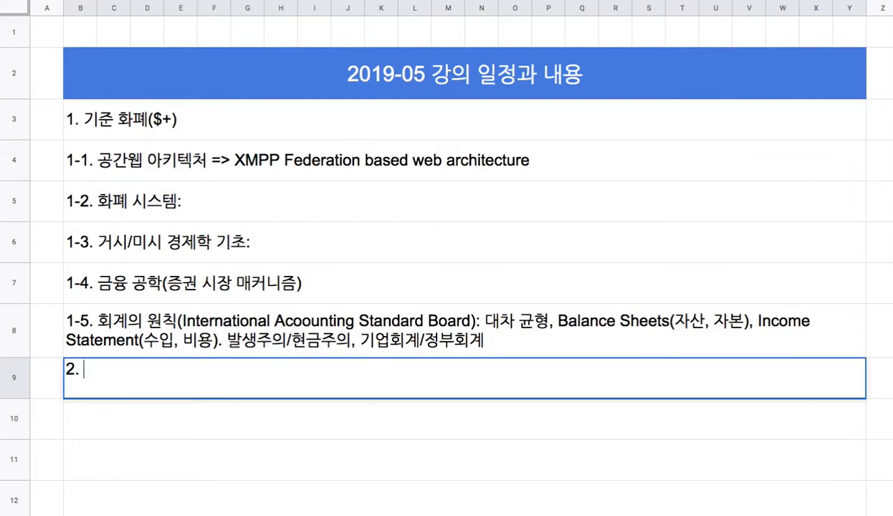
pyautogui.moveTo(134, 166); pyautogui.dragTo(147, 331)
pyautogui.doubleClick(460, 386)
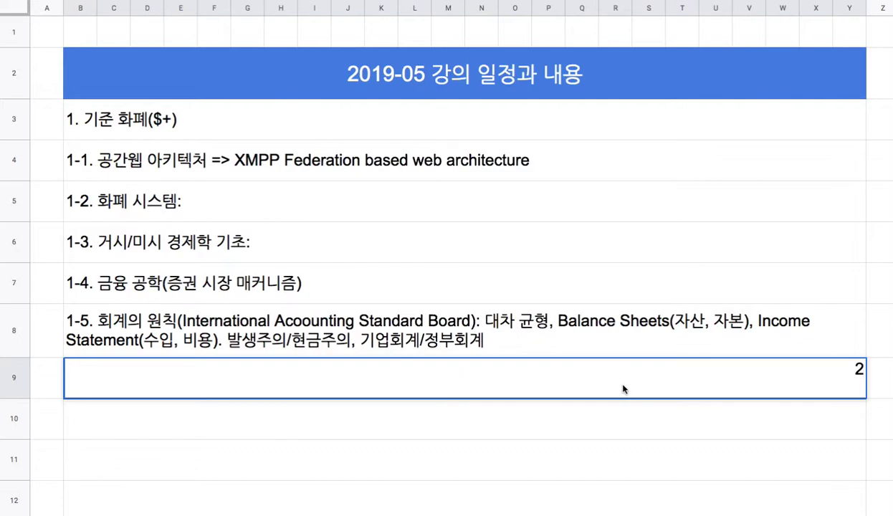
pyautogui.write('. vyw')
pyautogui.press('BackSpace')
pyautogui.press('BackSpace')
pyautogui.press('BackSpace')
pyautogui.write('표준 홞')
pyautogui.write('폐')
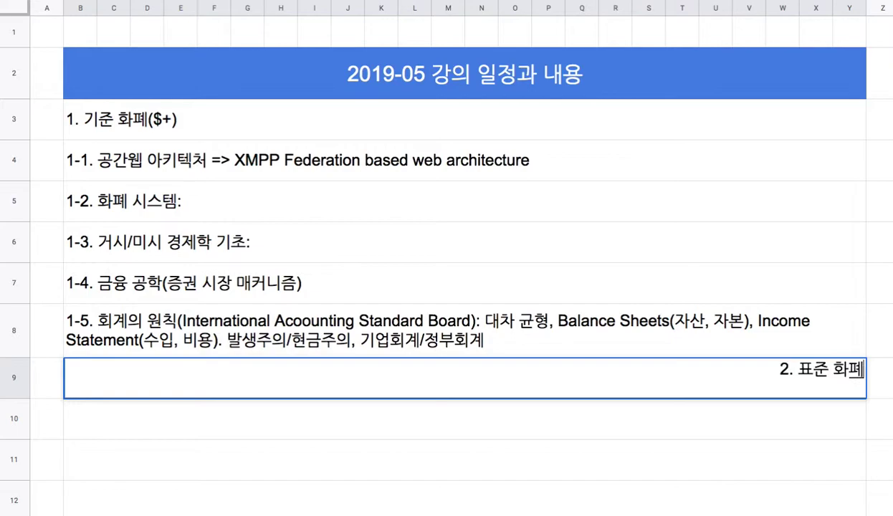
pyautogui.press('Return')
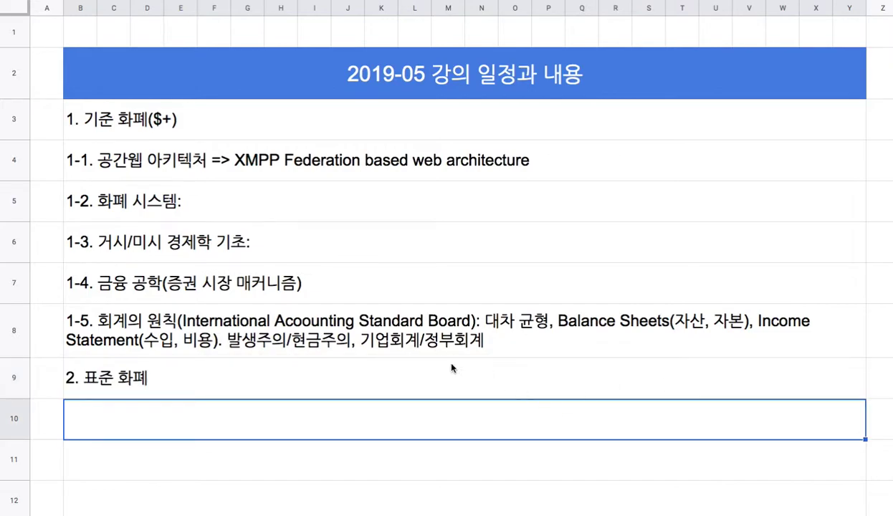
# Copy "($+)" from the first topic onto the end of "2. 표준 화폐" in row 9.
pyautogui.doubleClick(240, 372)
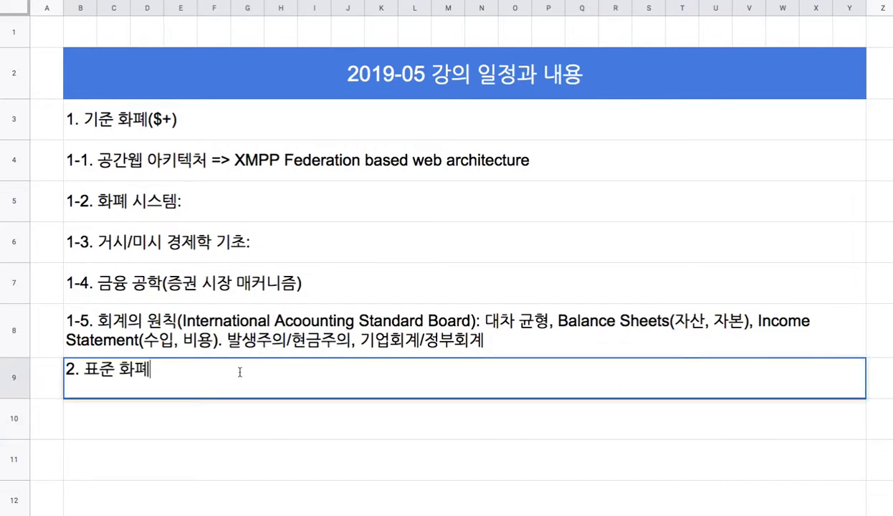
pyautogui.doubleClick(159, 112)
pyautogui.moveTo(151, 111); pyautogui.dragTo(184, 111)
pyautogui.hotkey('ctrl', 'c')
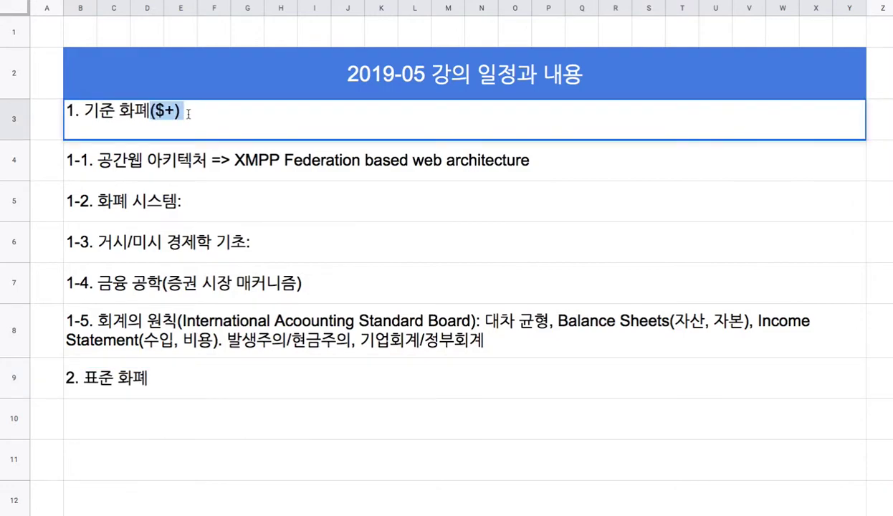
pyautogui.click(177, 378)
pyautogui.doubleClick(177, 378)
pyautogui.hotkey('ctrl', 'v')
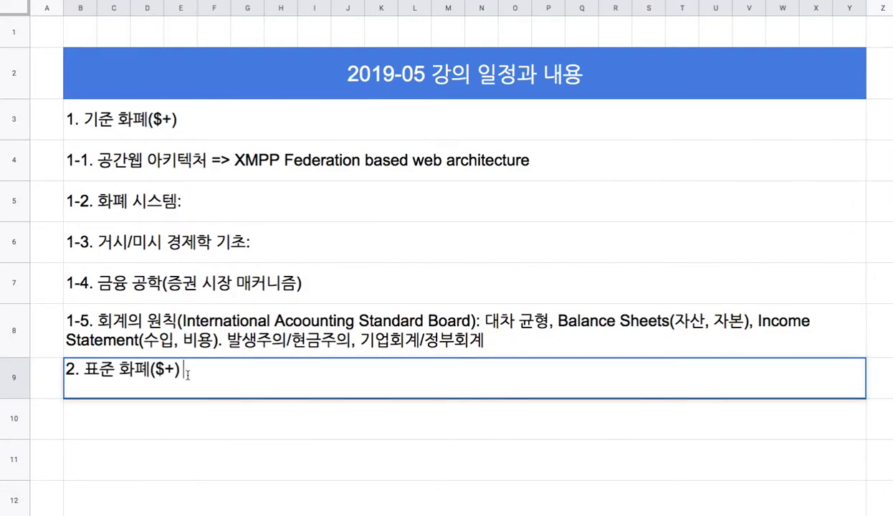
# Add a second plus sign inside the row 9 parentheses, making the symbol ($++).
pyautogui.click(172, 369)
pyautogui.write('+')
pyautogui.moveTo(185, 369); pyautogui.dragTo(166, 369)
pyautogui.click(194, 367)
pyautogui.click(211, 416)
# Append ": 암호 화폐" to the second topic in row 9.
pyautogui.doubleClick(206, 377)
pyautogui.write(': ')
pyautogui.write('암호 홟')
pyautogui.write('ㅖ')
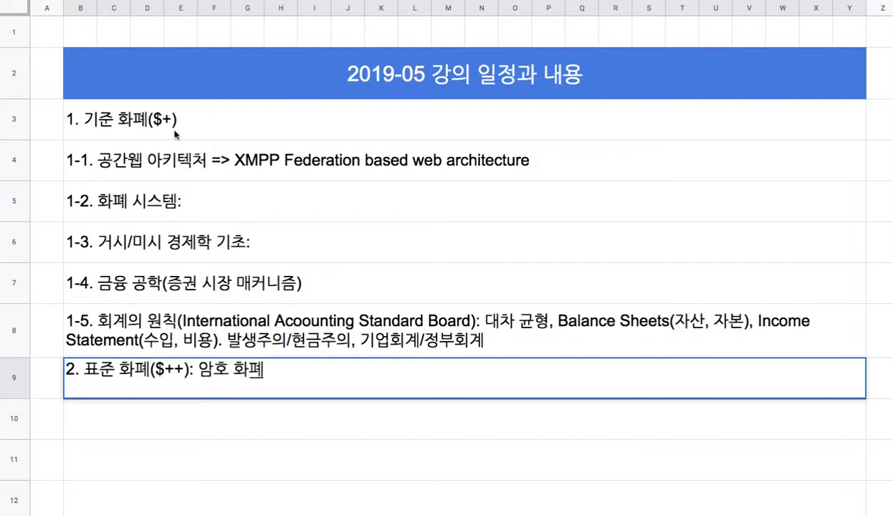
# Append ": 국적 화폐와 다소 유사" to the first topic in row 3.
pyautogui.click(177, 134)
pyautogui.doubleClick(184, 125)
pyautogui.write(': 국적 ')
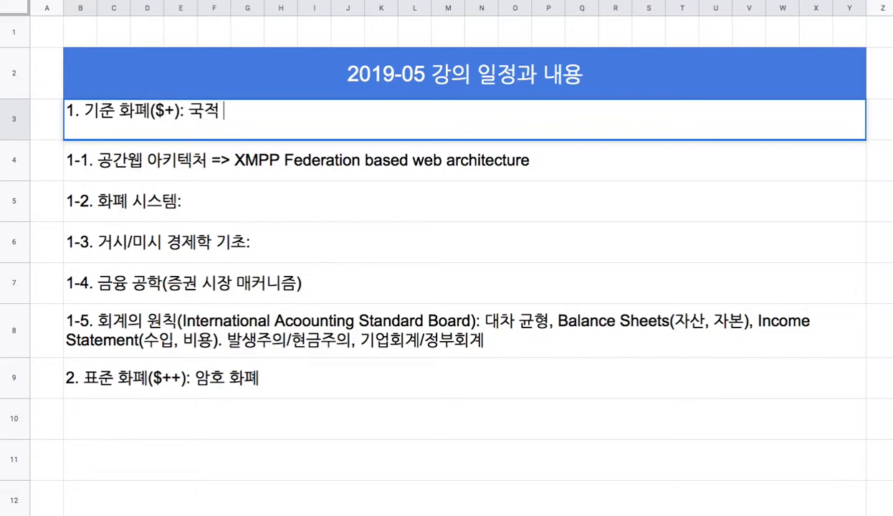
pyautogui.write('홟ㅖ')
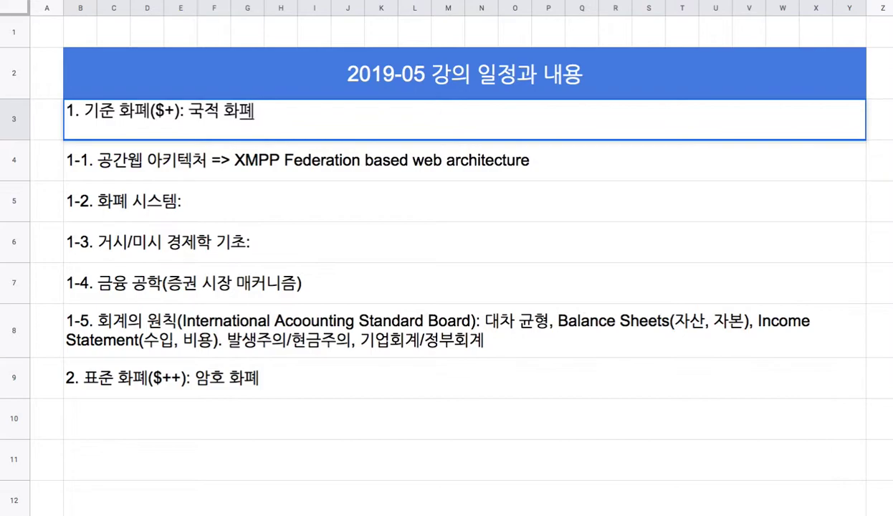
pyautogui.write('와 다소 ㅇ')
pyautogui.write('ㅠ사')
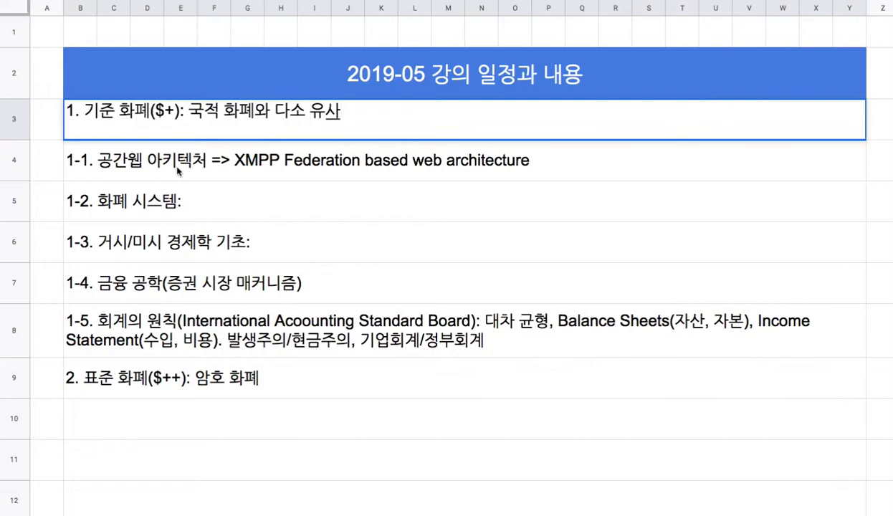
# Insert "암호화폐로써" before 국적 화폐와 in row 3.
pyautogui.click(149, 109)
pyautogui.click(189, 112)
pyautogui.write('암ㅎㅗ화ㅍ')
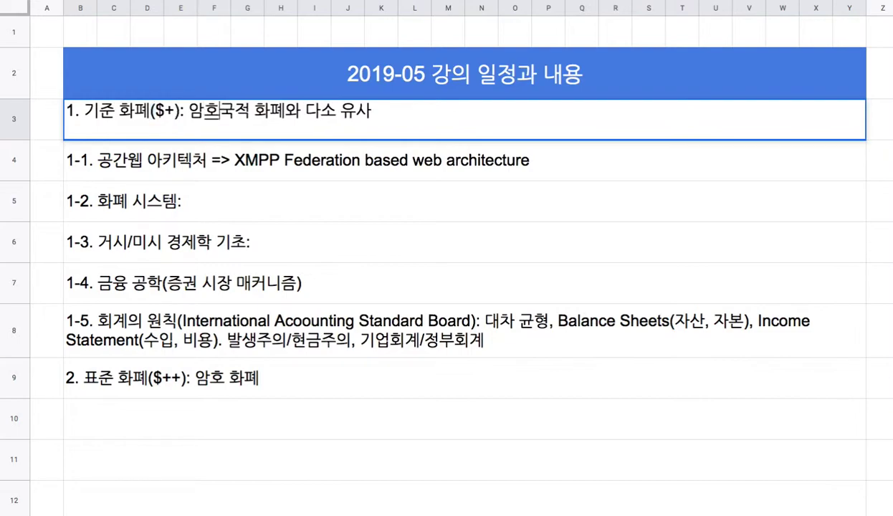
pyautogui.write('ㅖ로써')
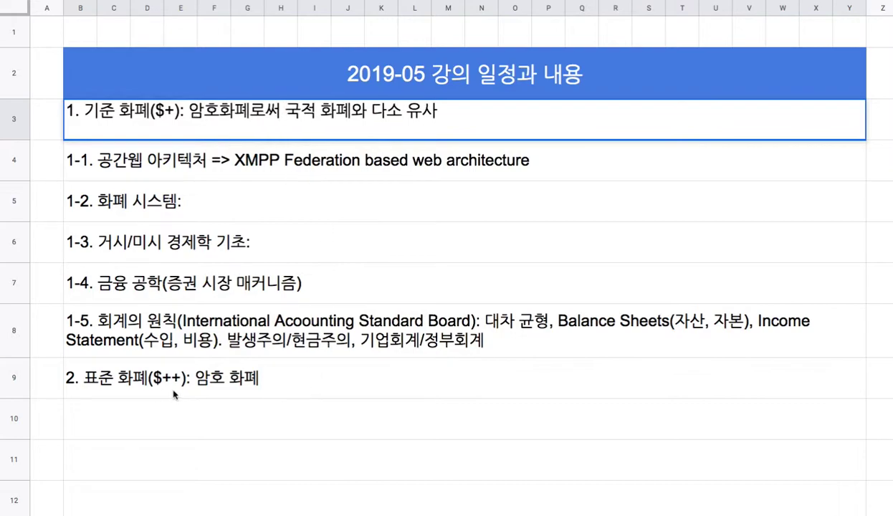
# Append "로써 주식/채권/파생 등과 다소 유사" to the second topic in row 9.
pyautogui.click(215, 376)
pyautogui.doubleClick(278, 374)
pyautogui.write('로써 ')
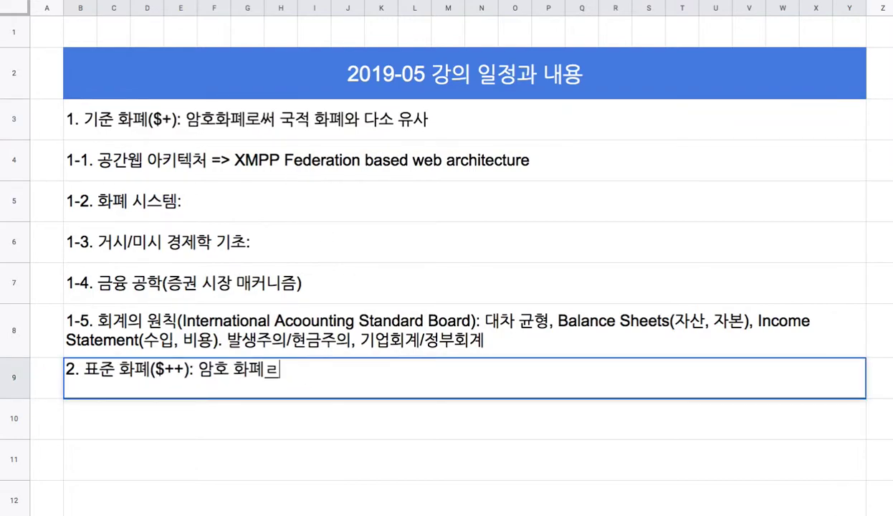
pyautogui.write('주')
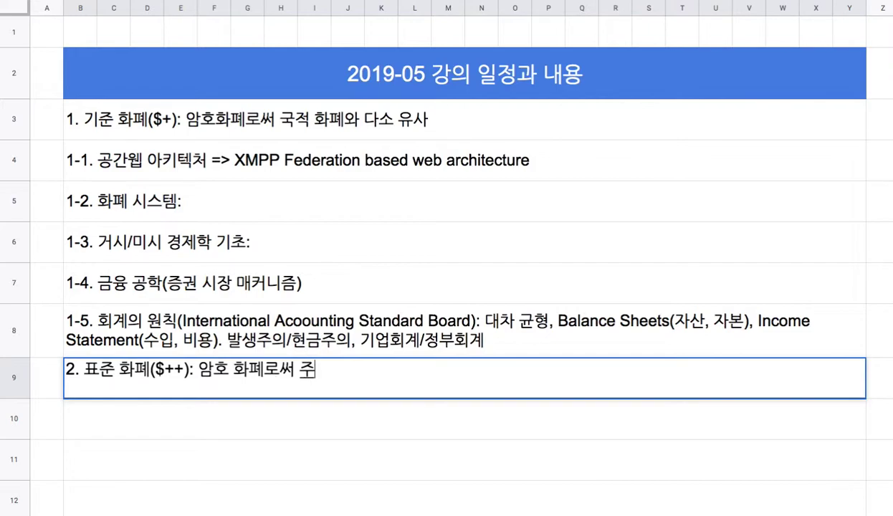
pyautogui.write('식/채구')
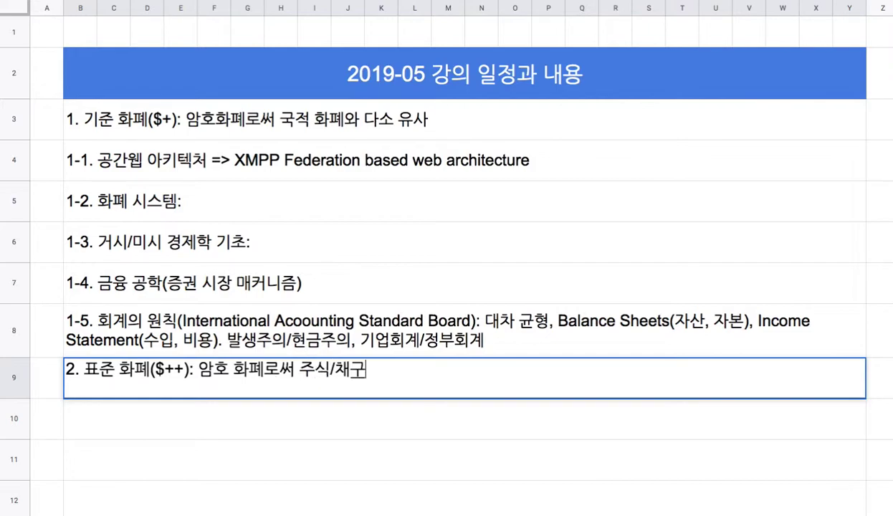
pyautogui.press('BackSpace')
pyautogui.write('/파생 등과 다소 유사')
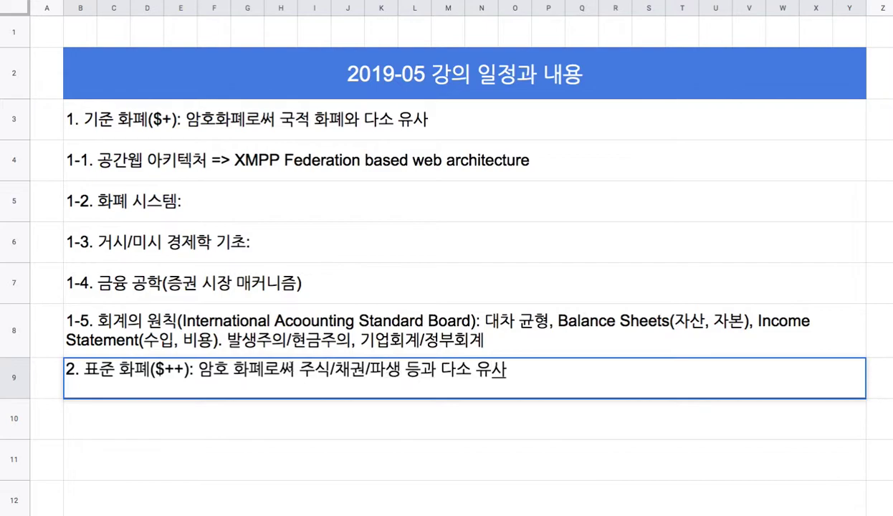
pyautogui.click(149, 136)
pyautogui.doubleClick(184, 365)
pyautogui.click(258, 416)
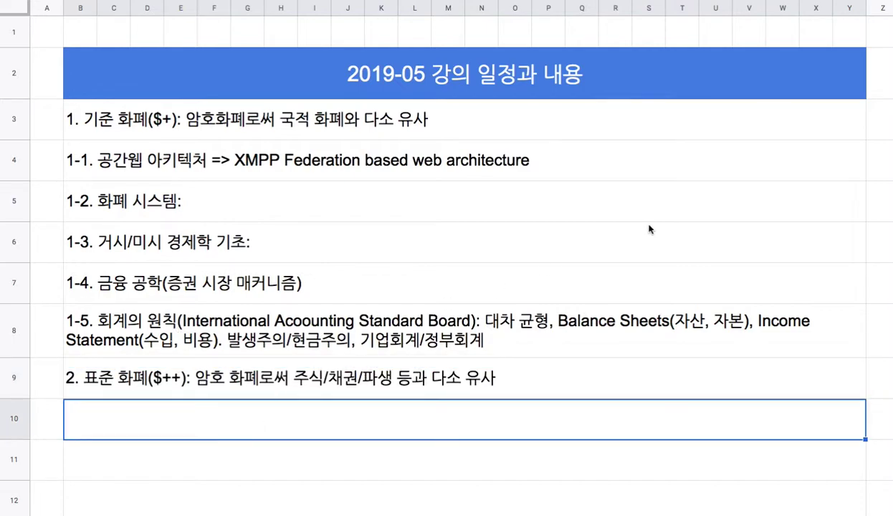
pyautogui.scroll(-1, 446, 287)
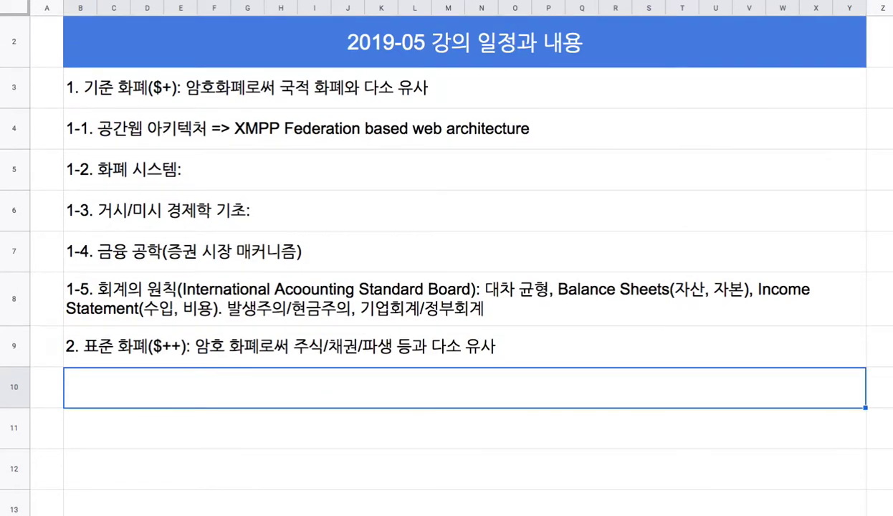
pyautogui.click(124, 132)
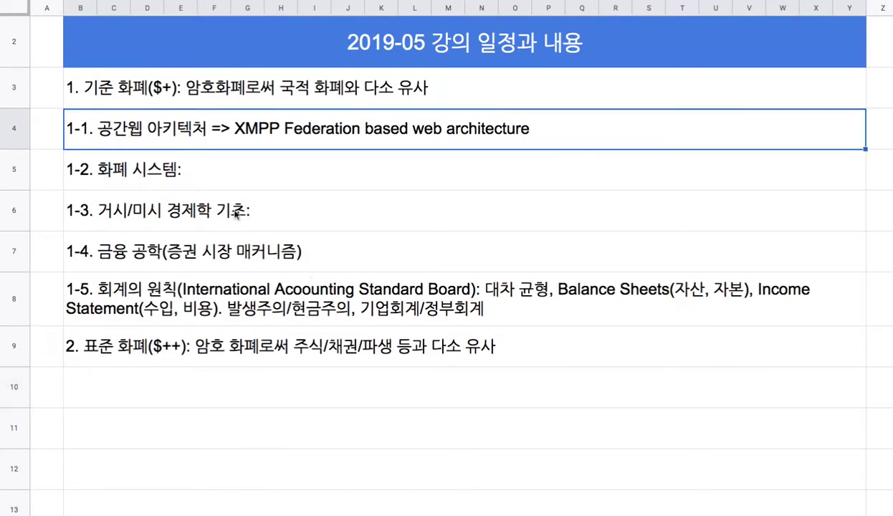
pyautogui.click(186, 168)
pyautogui.click(219, 212)
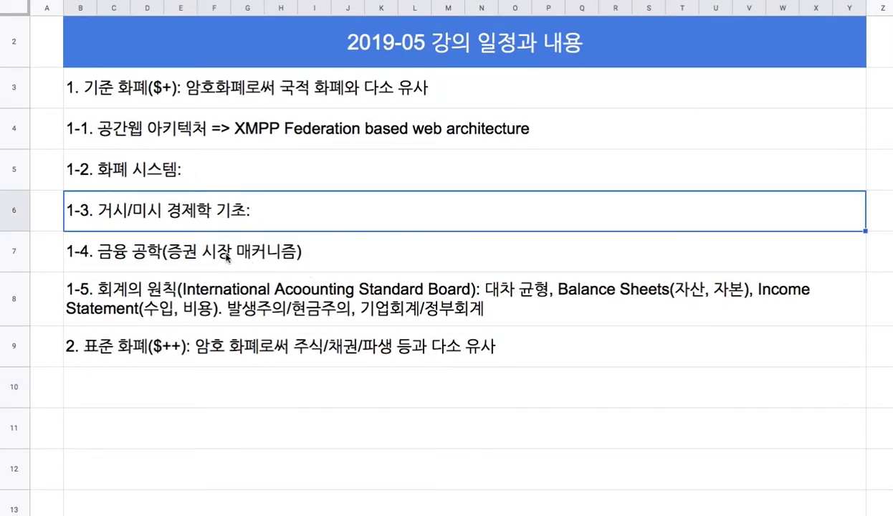
# Insert "은행과" before 증권 시장 in the parentheses of the 1-4. entry.
pyautogui.click(228, 256)
pyautogui.doubleClick(174, 255)
pyautogui.write('은해ㅇ')
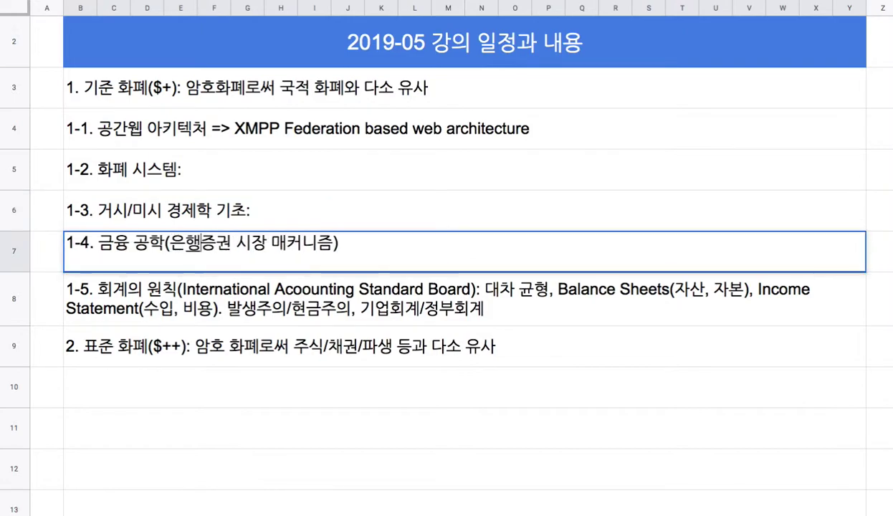
pyautogui.write('과')
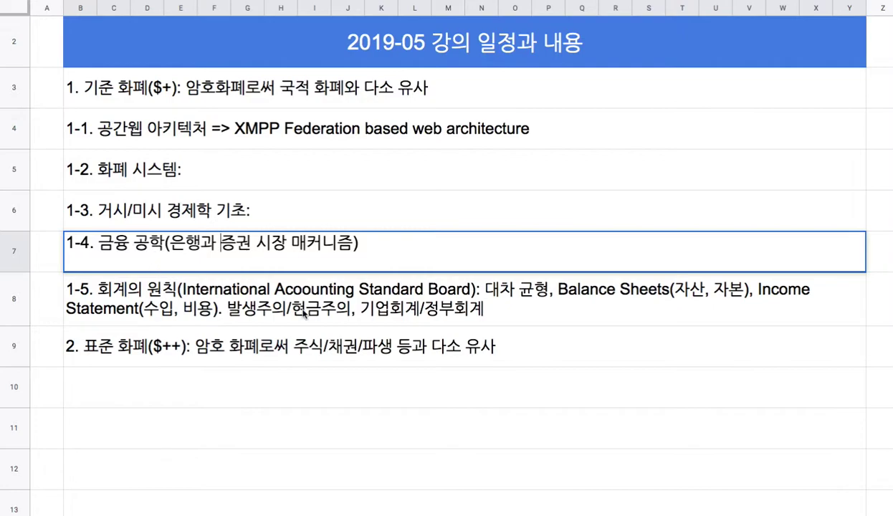
pyautogui.click(198, 315)
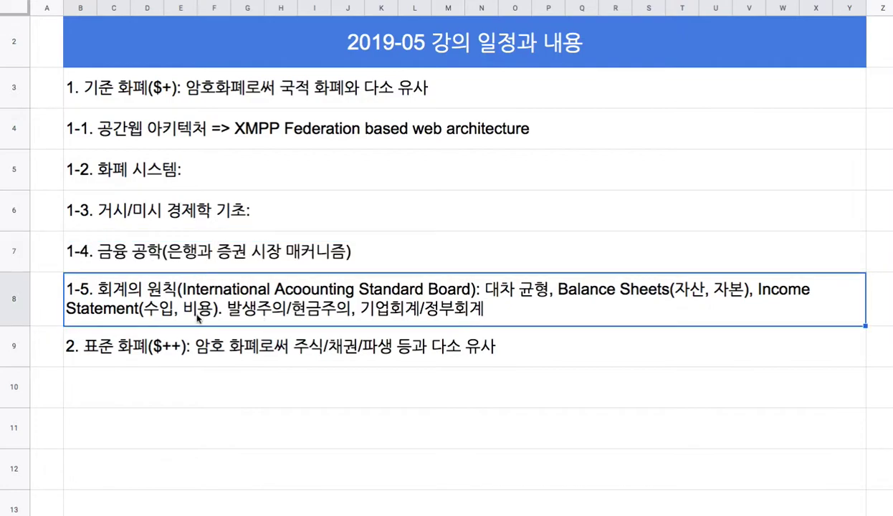
pyautogui.moveTo(187, 138); pyautogui.dragTo(199, 305)
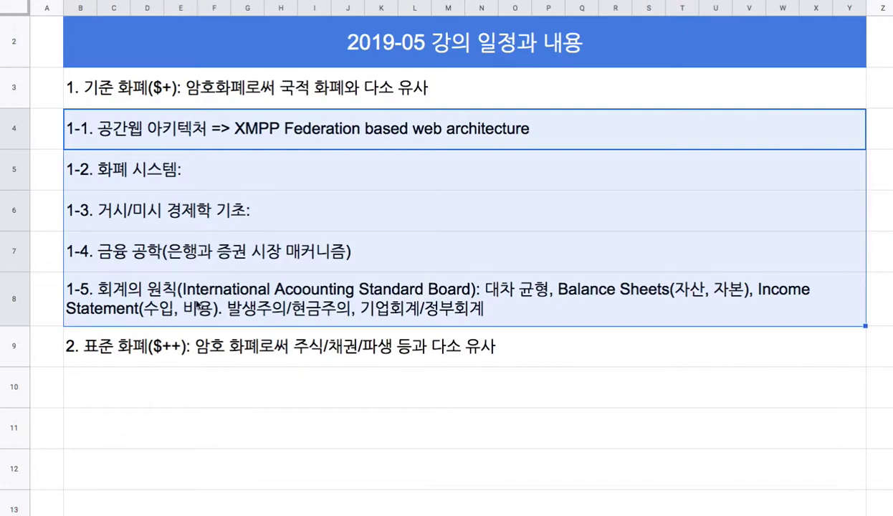
# Start a note in row 10 below the second topic with "기준/표준 화폐는".
pyautogui.doubleClick(201, 405)
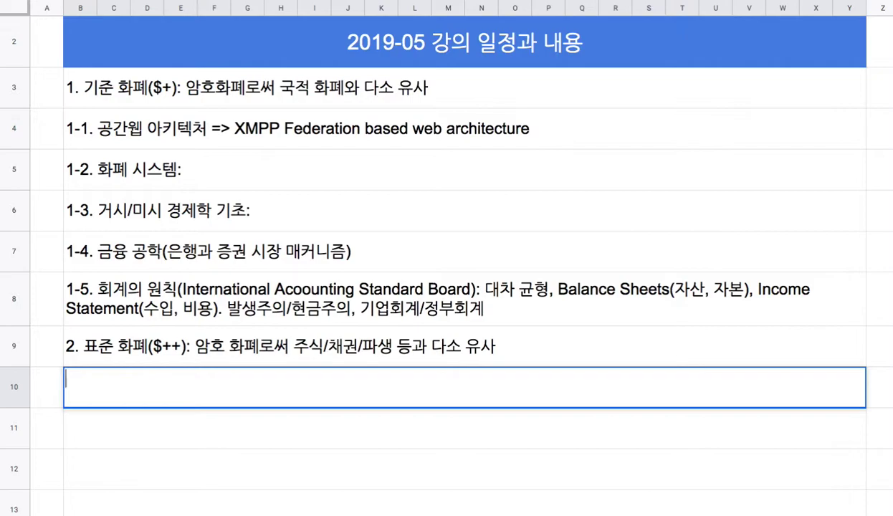
pyautogui.write('표준 화')
pyautogui.press('BackSpace')
pyautogui.press('BackSpace')
pyautogui.press('BackSpace')
pyautogui.press('BackSpace')
pyautogui.press('BackSpace')
pyautogui.press('BackSpace')
pyautogui.write('기준')
pyautogui.write('/표준 화폐')
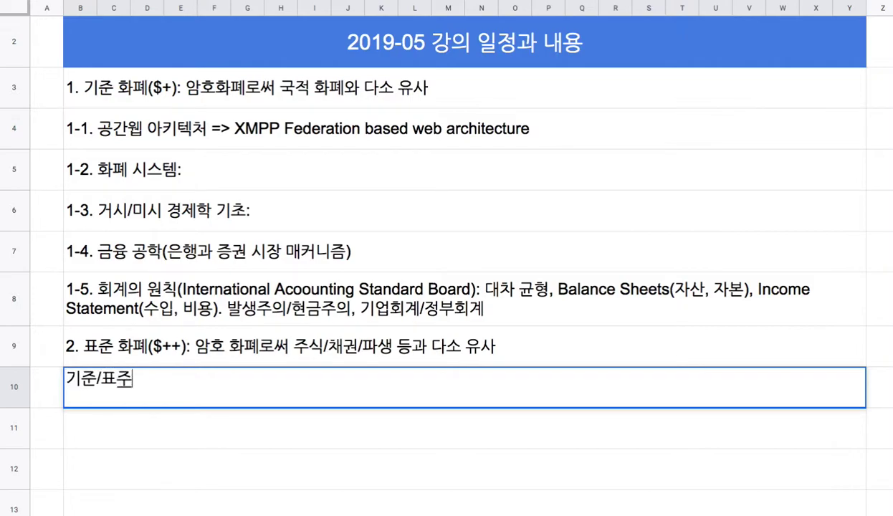
pyautogui.write('는 ')
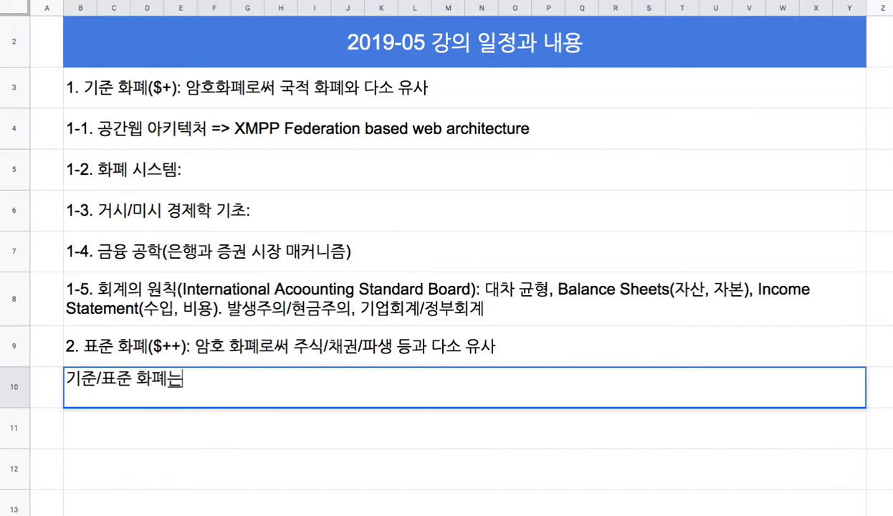
# Continue the row 10 note with "화폐 그 자체가 은행, 국세청, 증권사, 보험사 기능을".
pyautogui.write('화폐 그 재')
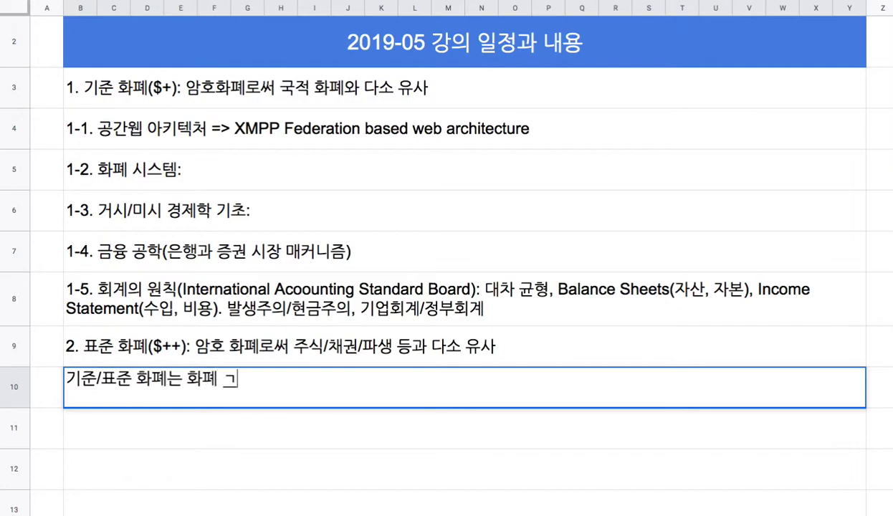
pyautogui.write('체가 은행')
pyautogui.write(', 국셍ㅊ')
pyautogui.press('BackSpace')
pyautogui.press('BackSpace')
pyautogui.press('BackSpace')
pyautogui.write('세청, ㅈ증권사, 보험사 기능을')
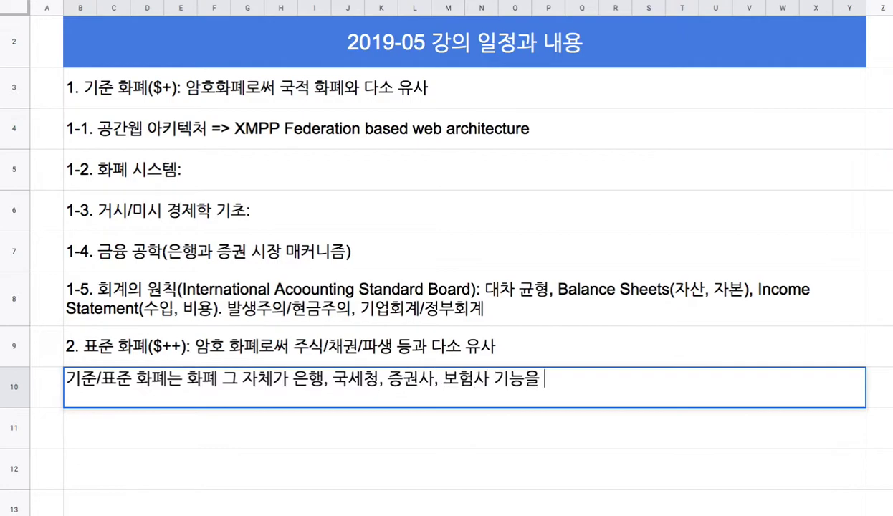
# Finish the row 10 note with "담는 형태로 코딩." and commit it.
pyautogui.write(' 담는 혀')
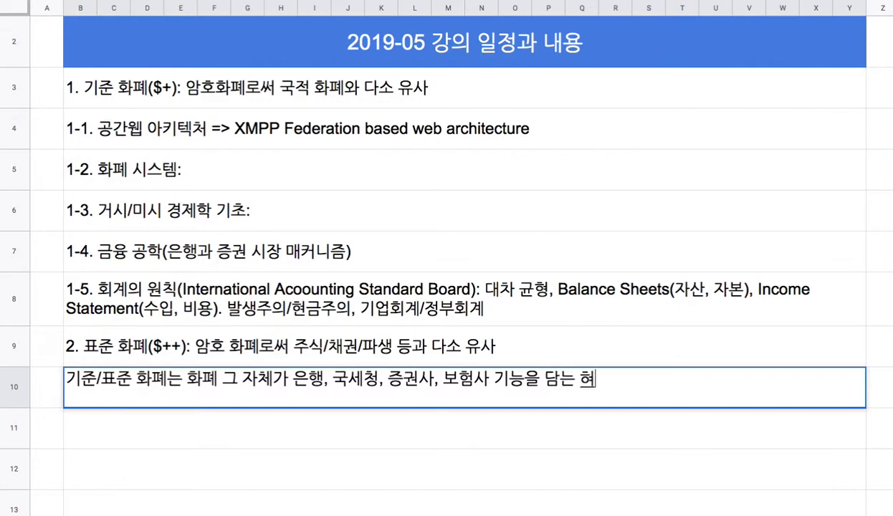
pyautogui.write('ㅇ태로 코딩')
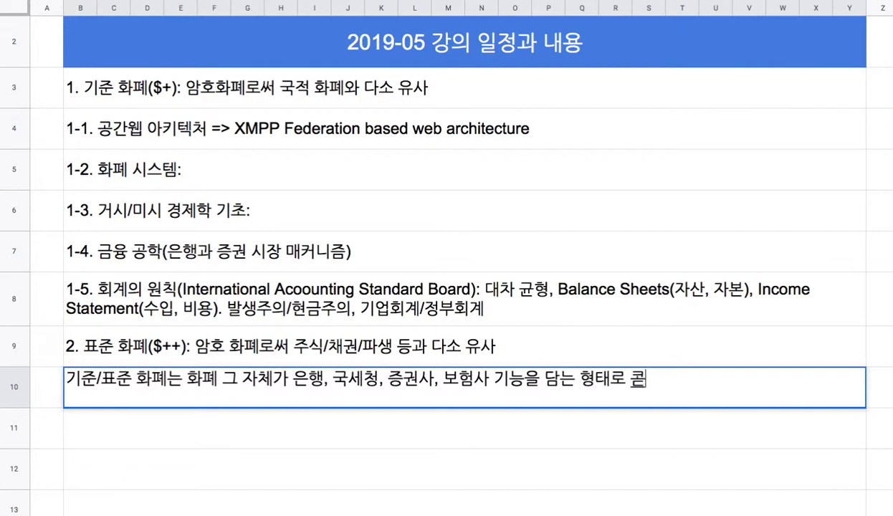
pyautogui.write('.')
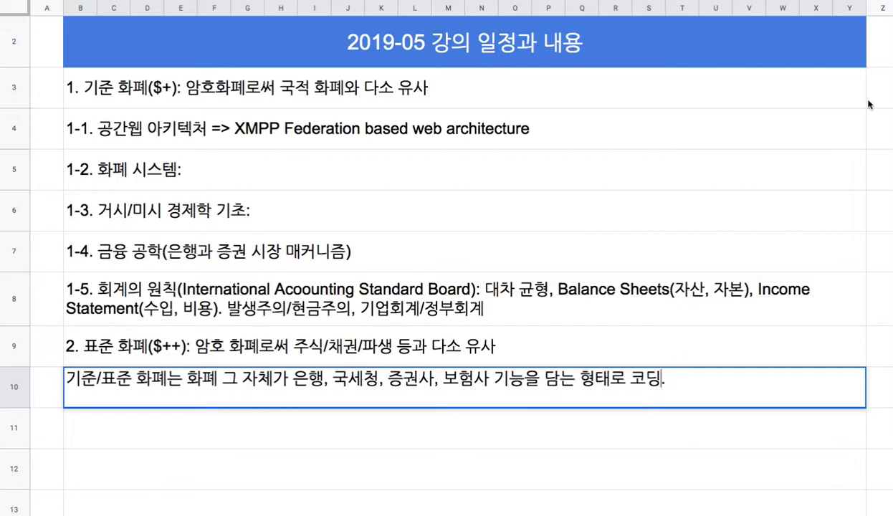
pyautogui.scroll(-3, 663, 380)
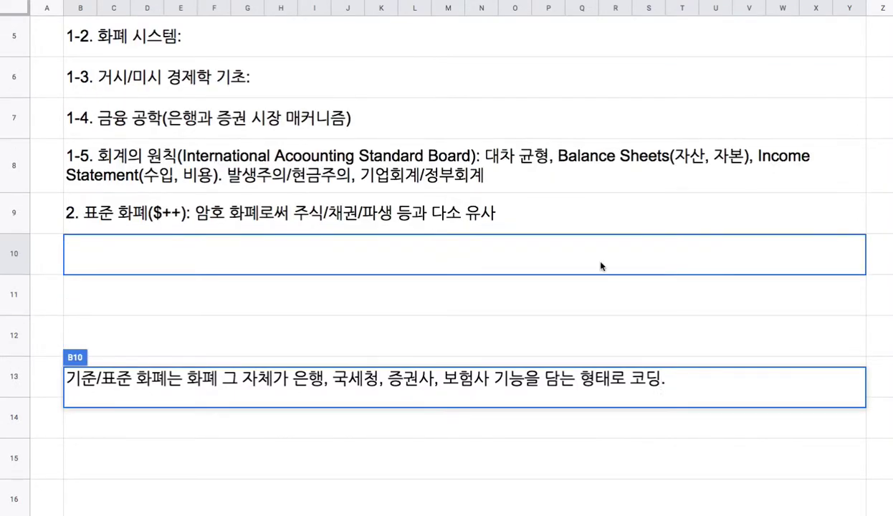
pyautogui.click(595, 291)
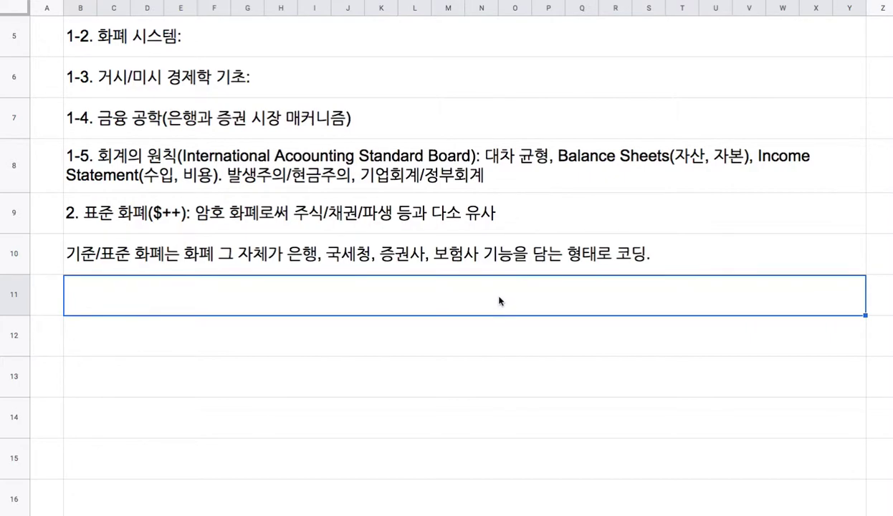
# Switch to the published 공간웹 white paper page and look over its introduction and IPv6 address notes.
pyautogui.hotkey('alt', 'Tab')
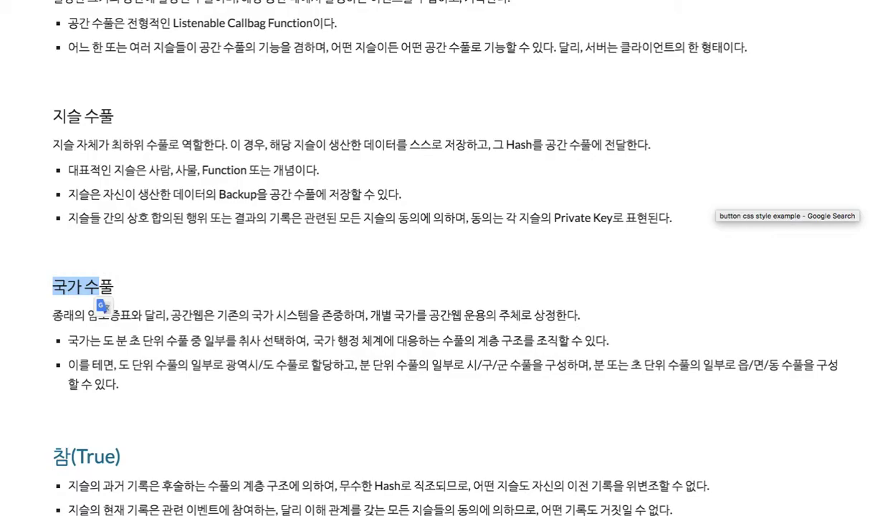
pyautogui.scroll(20, 447, 258)
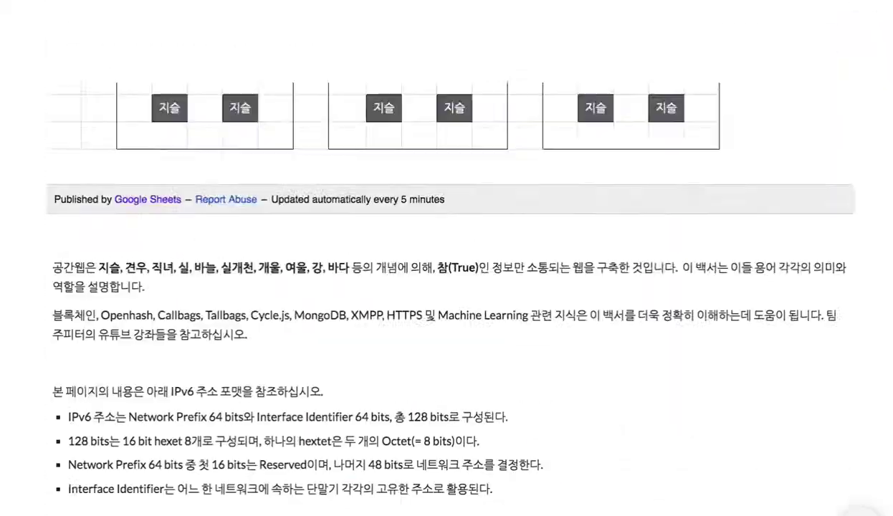
pyautogui.scroll(2, 447, 258)
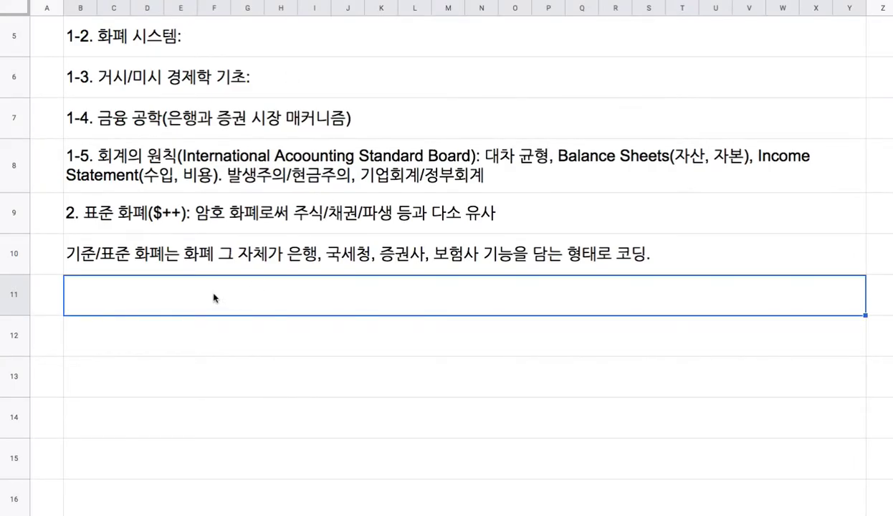
# Enter the third topic in row 11 of the lecture outline as "3. 5월 말까지 두 가지 Whitepaper를 완성:".
pyautogui.write('3. 5월 말까지')
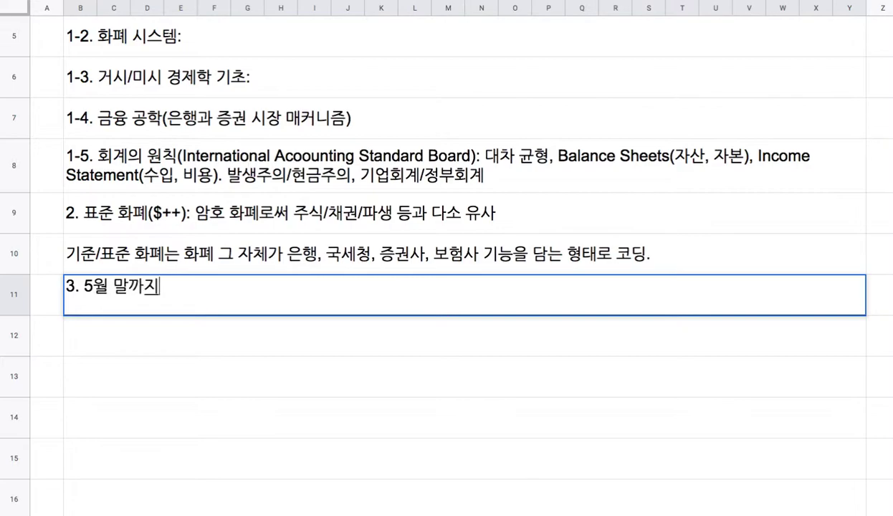
pyautogui.write(' 두 가지')
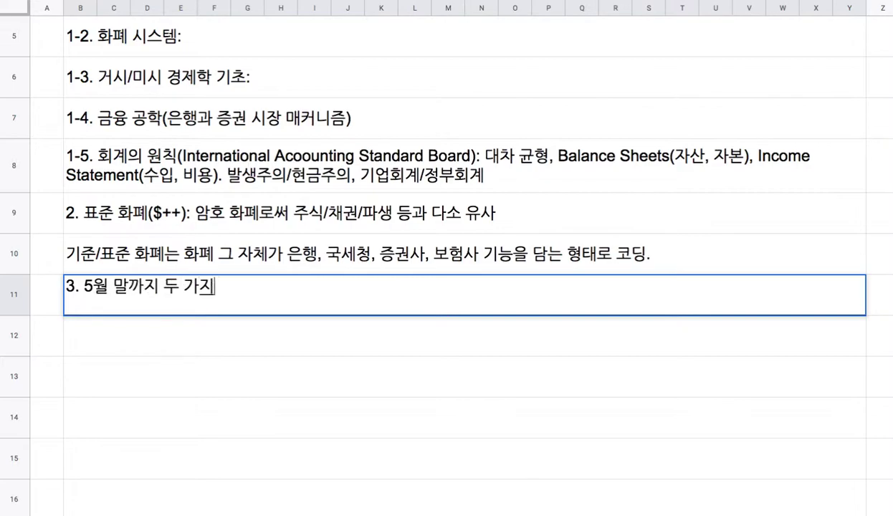
pyautogui.write(' Whitepater')
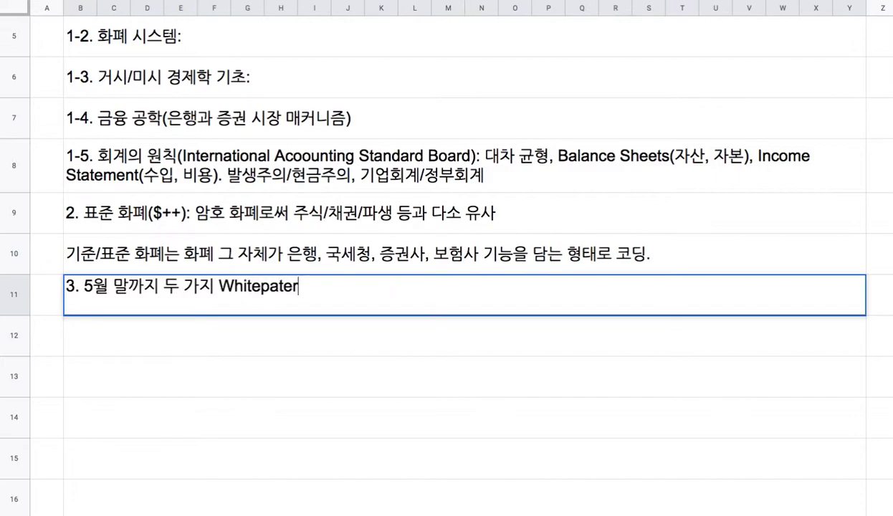
pyautogui.write('를')
pyautogui.press('BackSpace')
pyautogui.press('BackSpace')
pyautogui.press('BackSpace')
pyautogui.press('BackSpace')
pyautogui.write('paer')
pyautogui.press('BackSpace')
pyautogui.write('ㄱ')
pyautogui.press('BackSpace')
pyautogui.press('BackSpace')
pyautogui.write('er를 완성:')
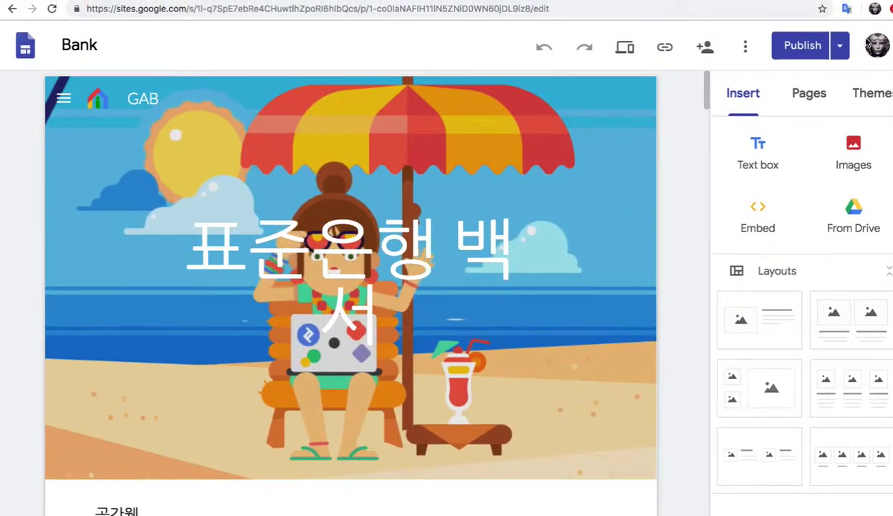
# In the Bank site in Google Sites, replace 표준은행 in the header title with "GAB" so it reads GAB백서.
pyautogui.scroll(-3, 801, 315)
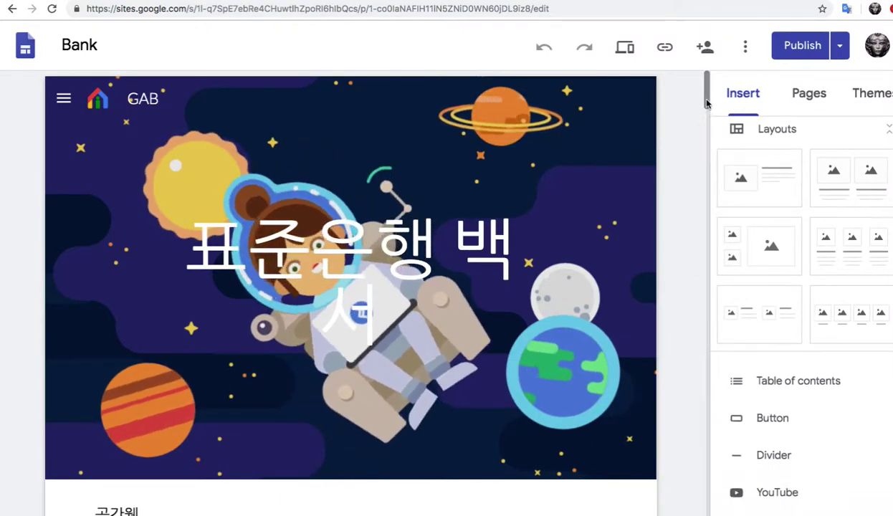
pyautogui.scroll(-2, 706, 115)
pyautogui.scroll(2, 706, 115)
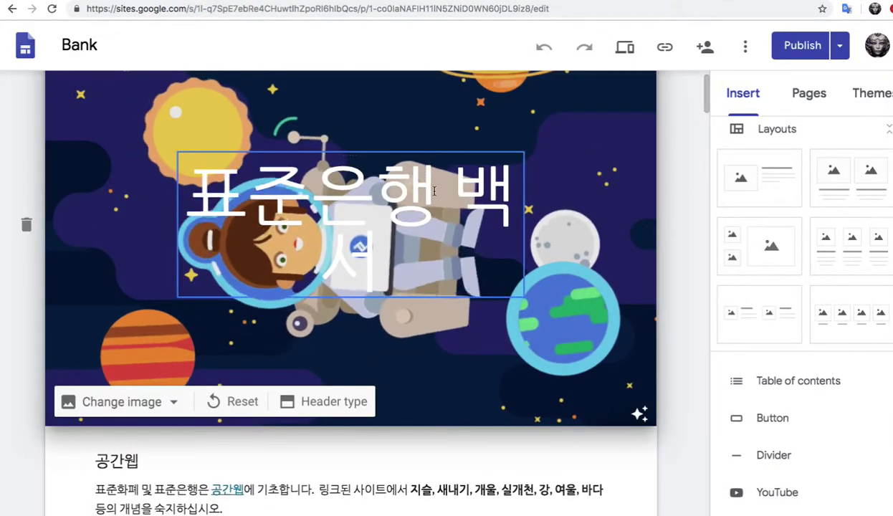
pyautogui.click(321, 192)
pyautogui.moveTo(320, 192); pyautogui.dragTo(215, 192)
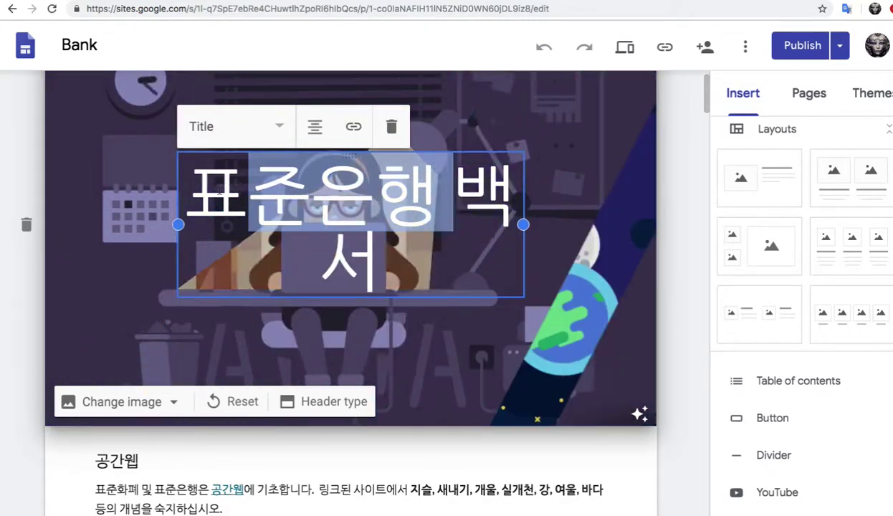
pyautogui.write('ㅎ')
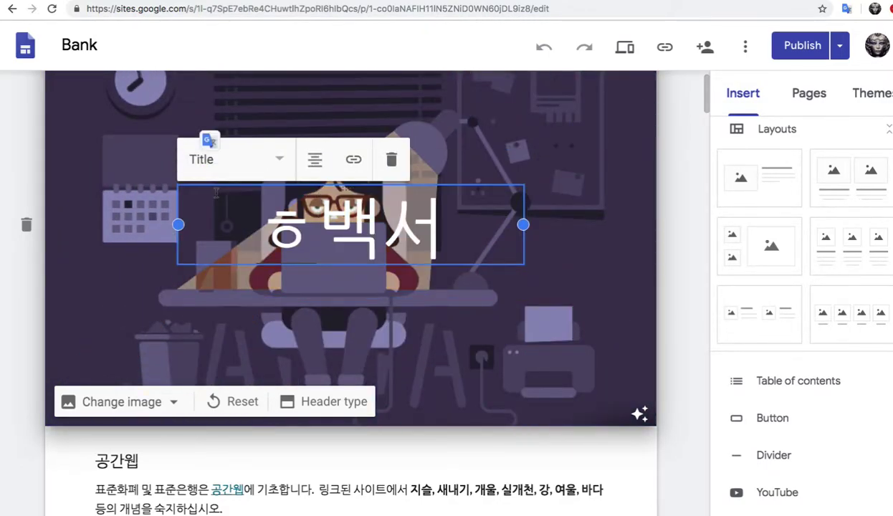
pyautogui.press('BackSpace')
pyautogui.write('GAB')
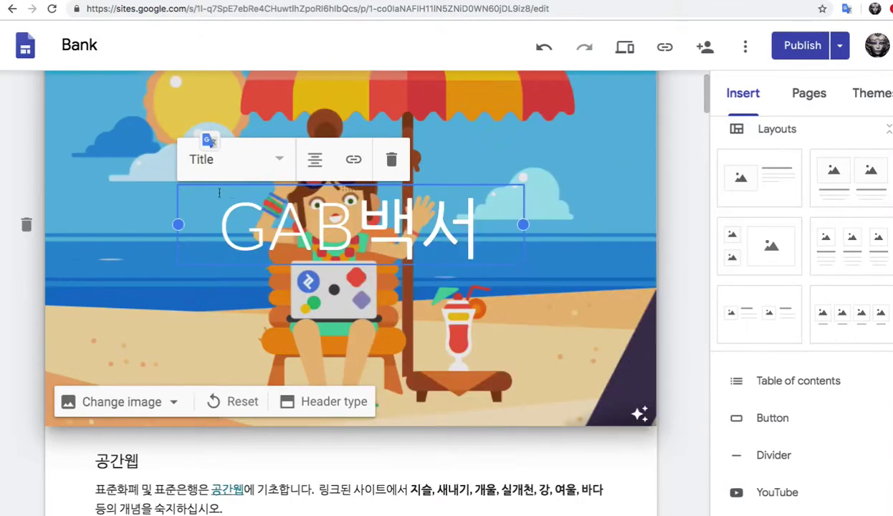
# Look through the Bank white paper from the introduction to the section on 기준 화폐 references and pointers.
pyautogui.scroll(-4, 706, 189)
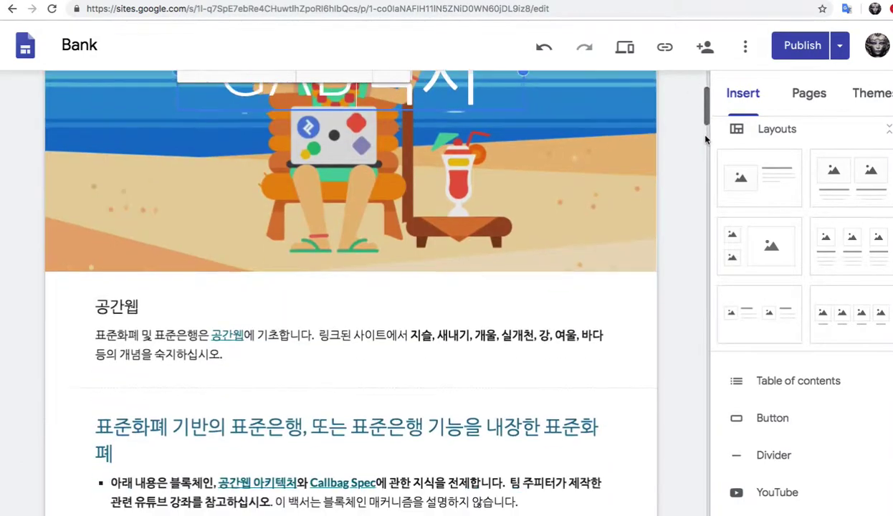
pyautogui.scroll(-10, 706, 190)
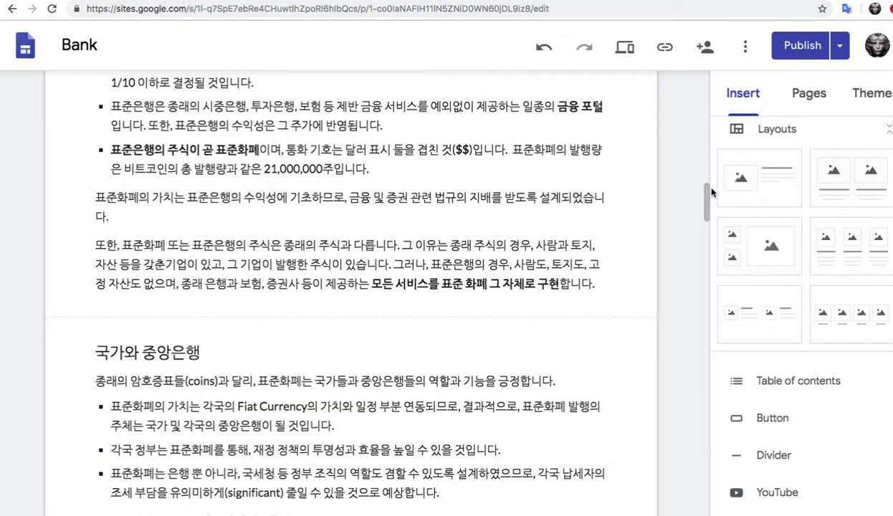
pyautogui.scroll(-5, 706, 215)
pyautogui.scroll(-5, 706, 240)
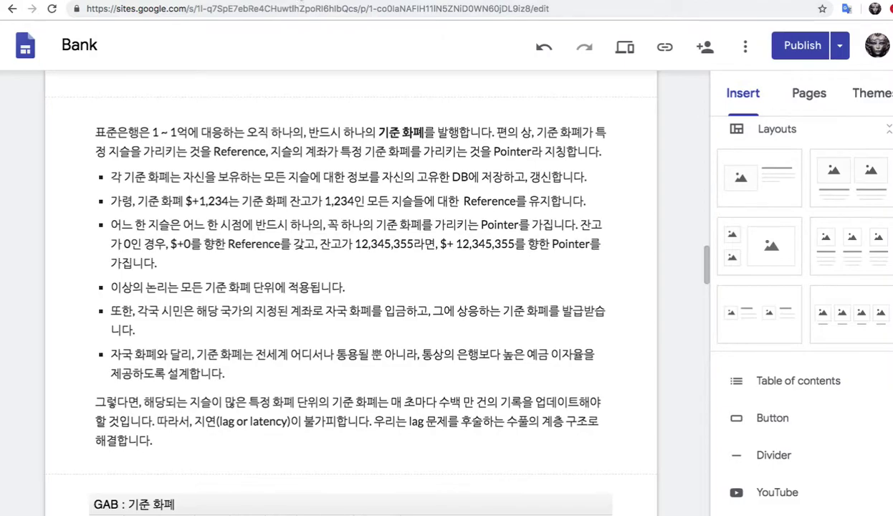
# Return to the lecture outline in Google Sheets and append "표준화폐와 표준은행(GAB)" to the third topic in row 11.
pyautogui.hotkey('ctrl', 'Tab')
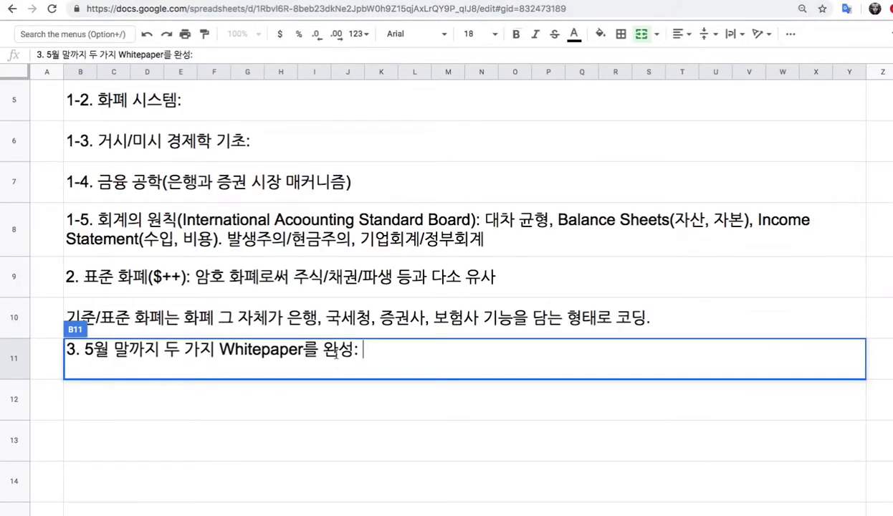
pyautogui.press('Home')
pyautogui.press('Right')
pyautogui.press('Right')
pyautogui.press('Right')
pyautogui.write('표준화폐')
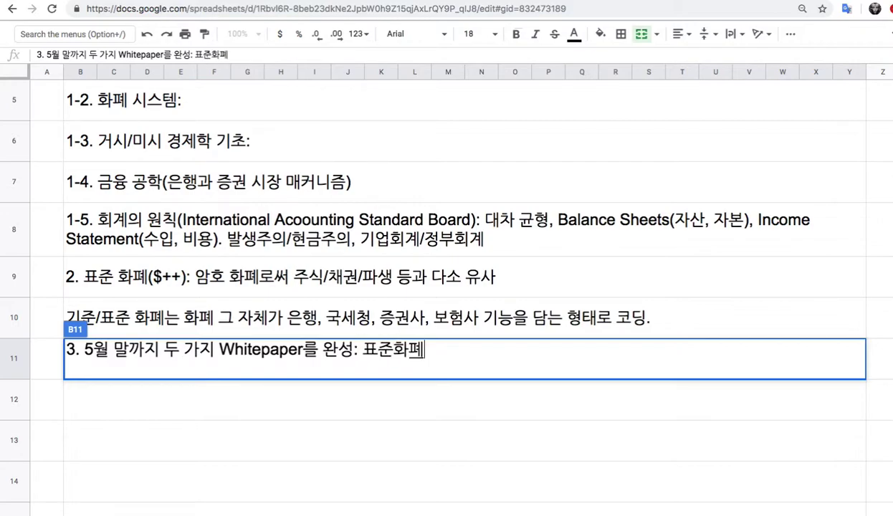
pyautogui.write('와 표준은행')
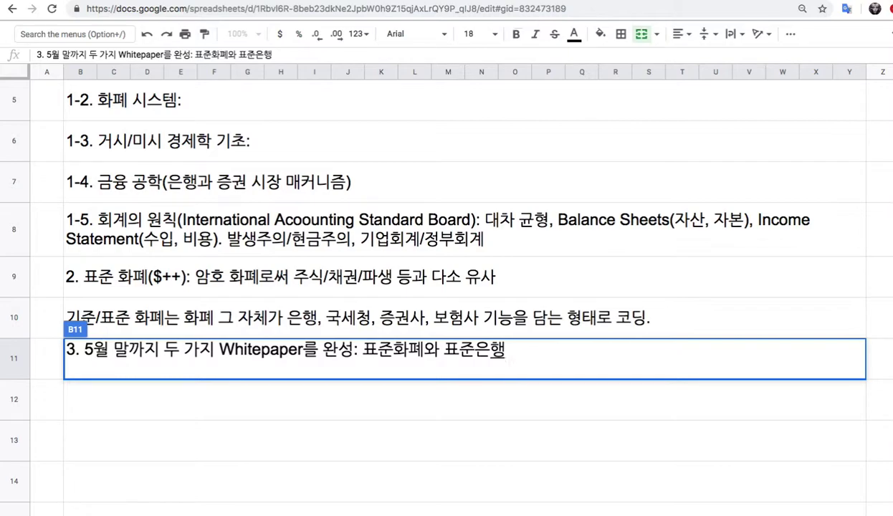
pyautogui.write('(GAB)')
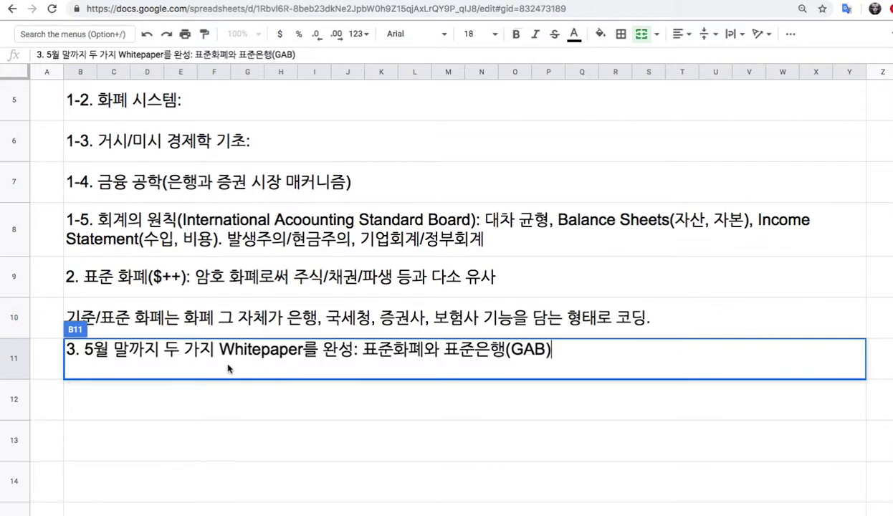
# Enter "3-1. 작성과 강의 녹화를 병행" in row 12 beneath the third topic.
pyautogui.click(188, 400)
pyautogui.write('3-')
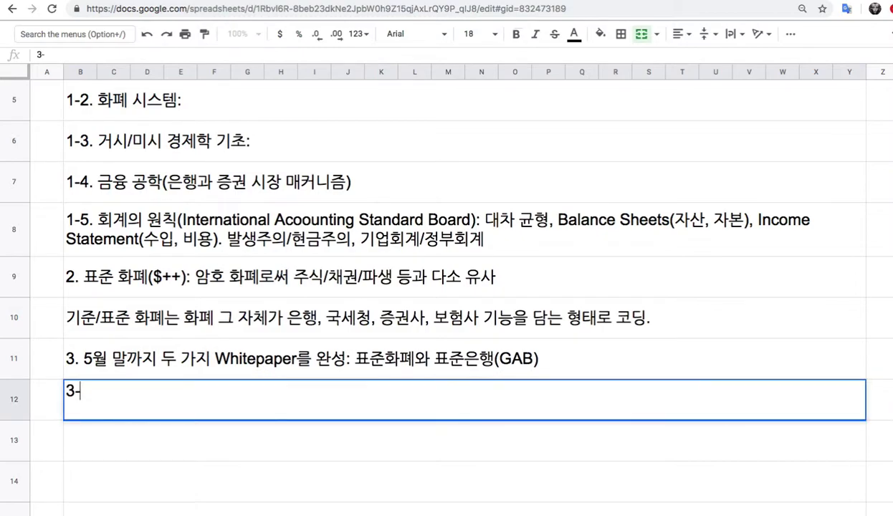
pyautogui.write('1. wk')
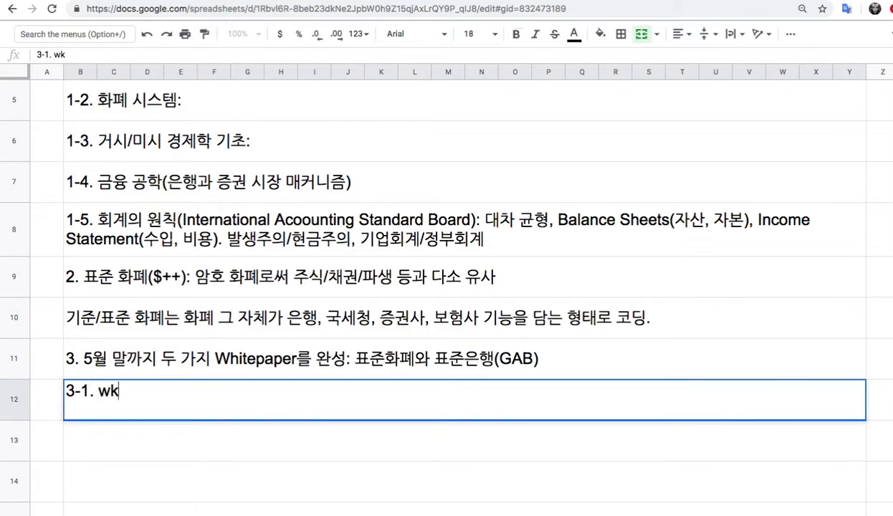
pyautogui.press('BackSpace')
pyautogui.press('BackSpace')
pyautogui.write('작성')
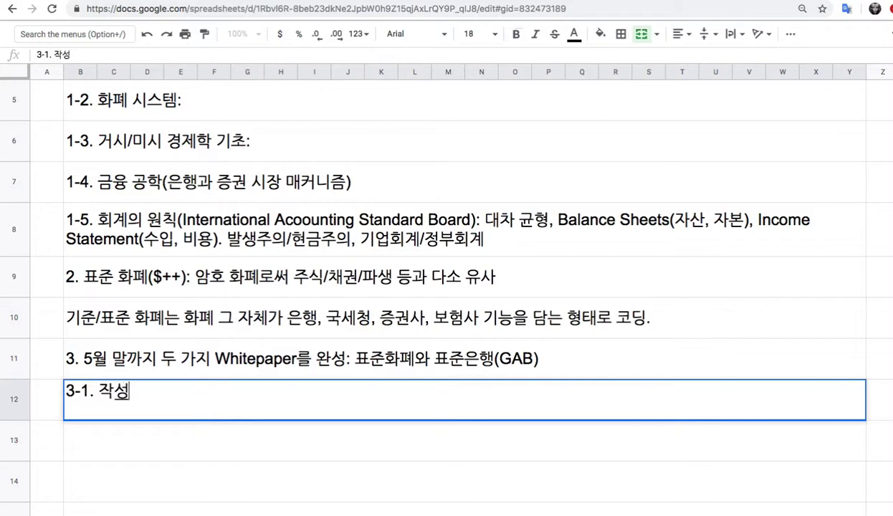
pyautogui.write('과 강의 ㄴ녹화를 병행')
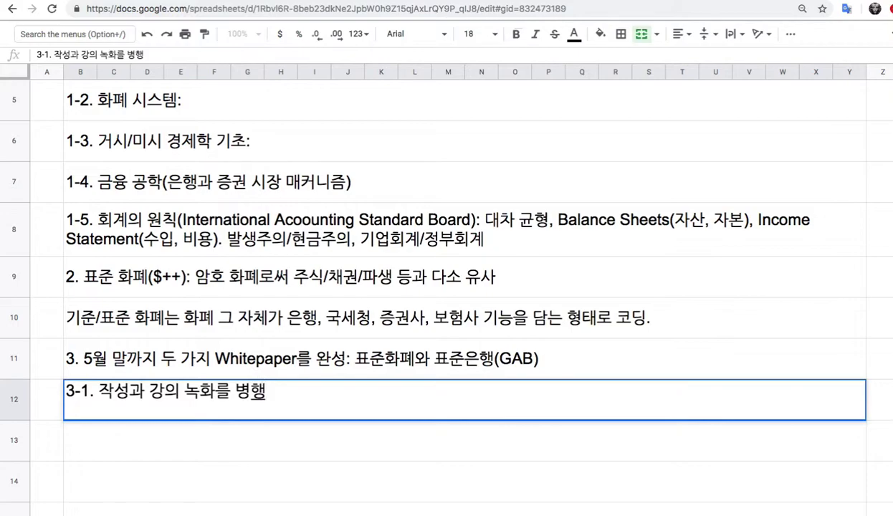
# Enter "3-2. 실시간 녹화 => 올 하반기부터 고급 코딩 과정의 컨텐츠로 활용" in row 13 beneath item 3-1.
pyautogui.click(192, 449)
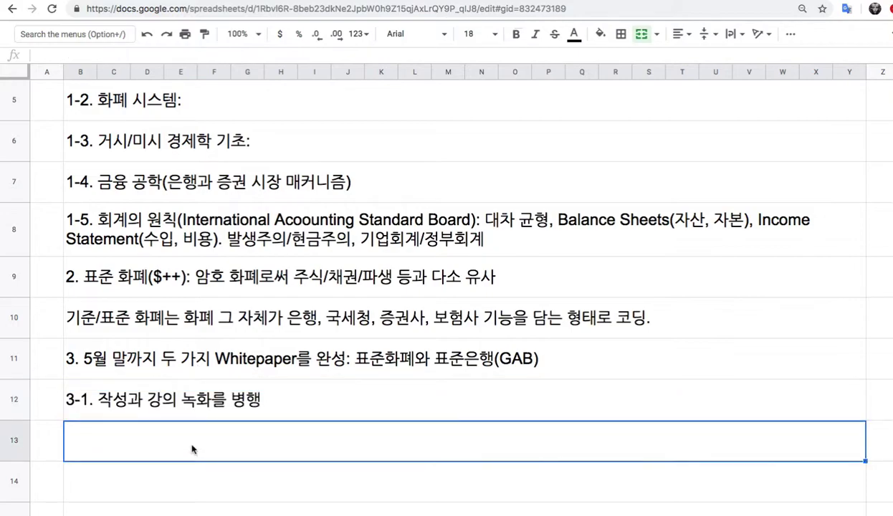
pyautogui.write('3-2')
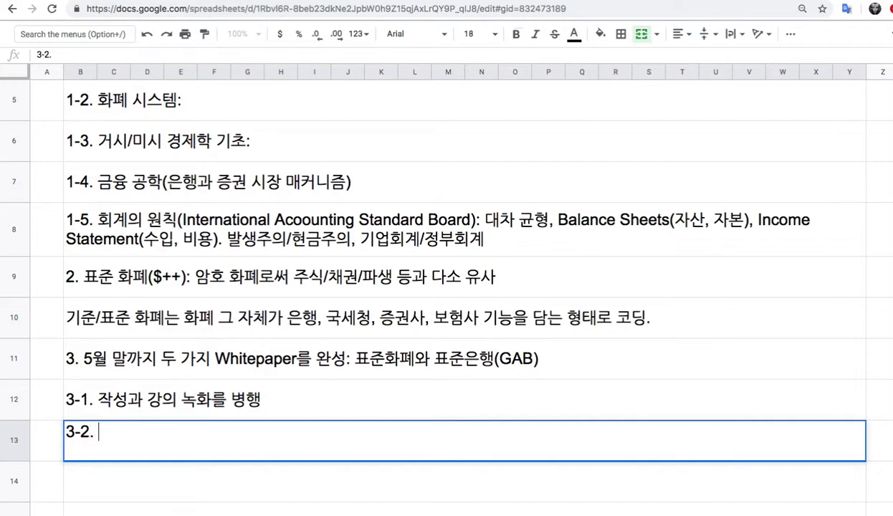
pyautogui.write('. 강의')
pyautogui.press('BackSpace')
pyautogui.press('BackSpace')
pyautogui.press('BackSpace')
pyautogui.write('ㅅ실시간 녹호')
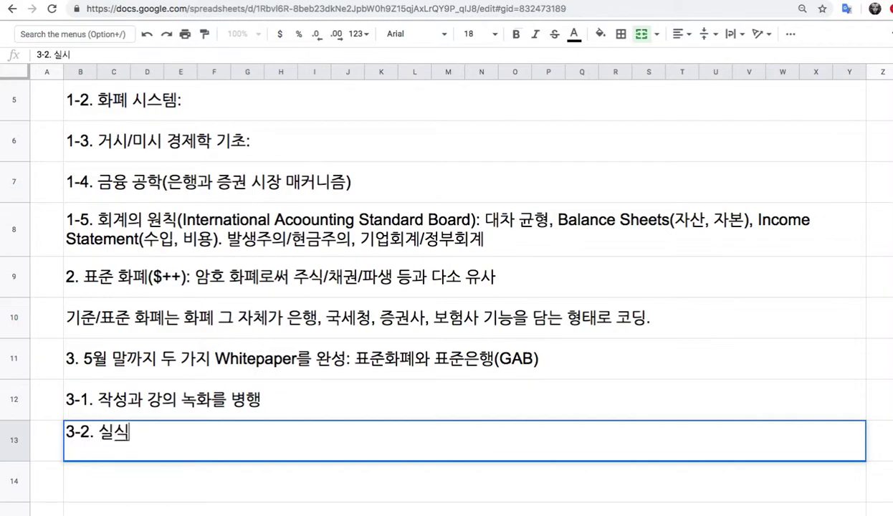
pyautogui.write('ㅏ => ')
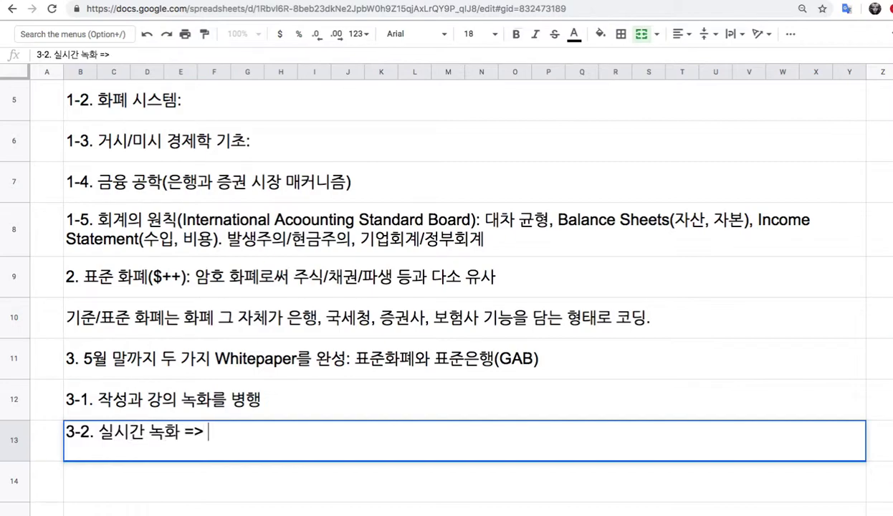
pyautogui.write('올 하반기부터 고급 코딩 과정의 컨텐츠로 활용')
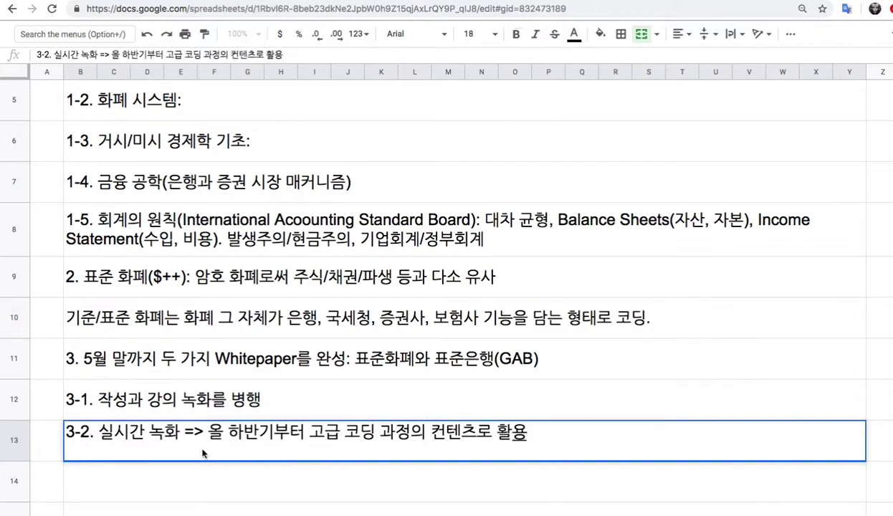
pyautogui.press('Up')
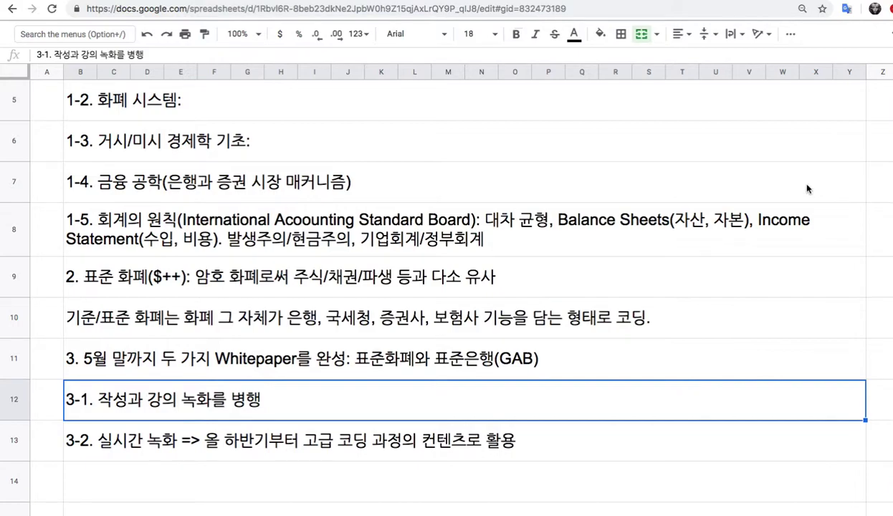
# Append ". Openhash Campus" to the end of item 3-2 in row 13.
pyautogui.scroll(-3, 580, 231)
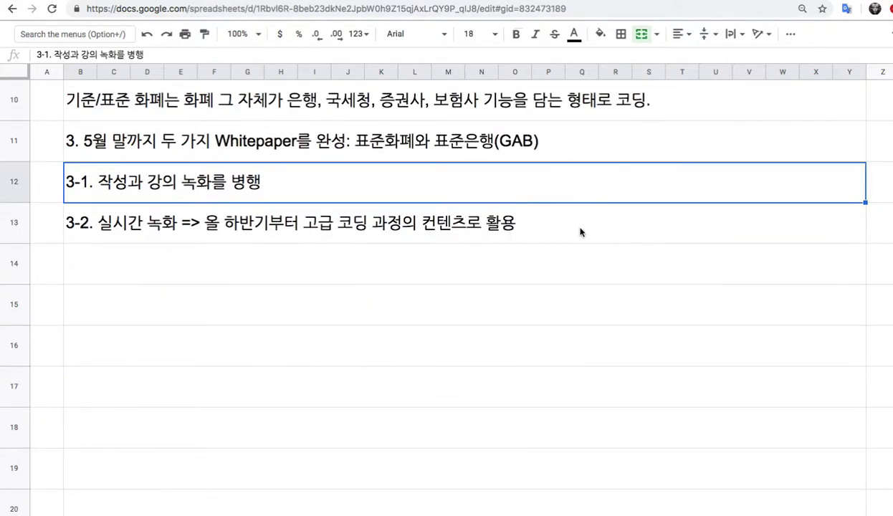
pyautogui.doubleClick(580, 232)
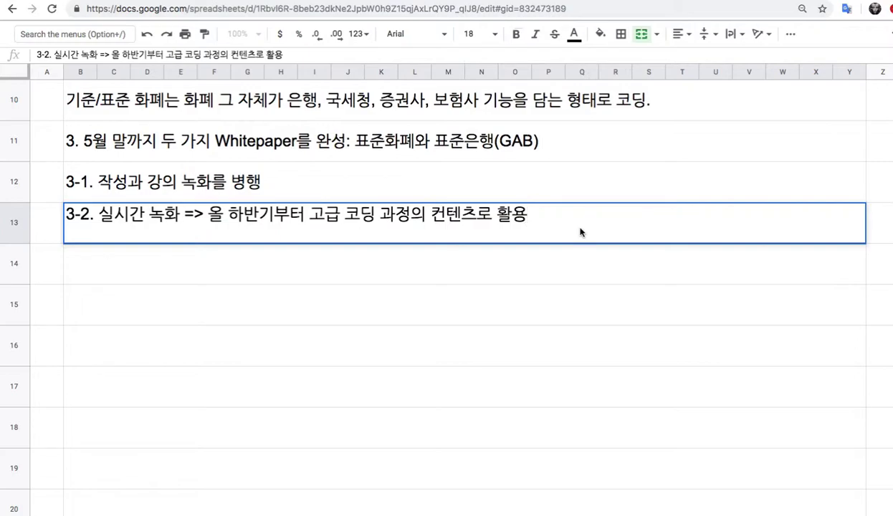
pyautogui.write('. Open')
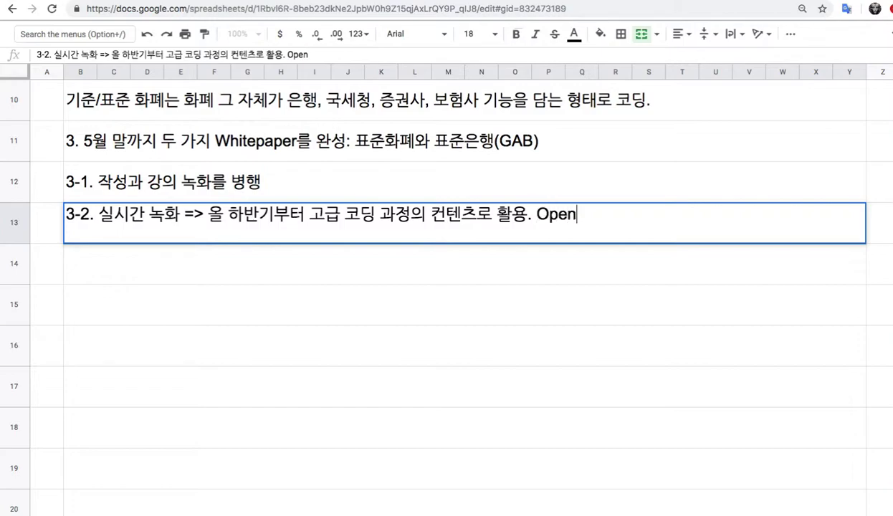
pyautogui.write('hash Campus')
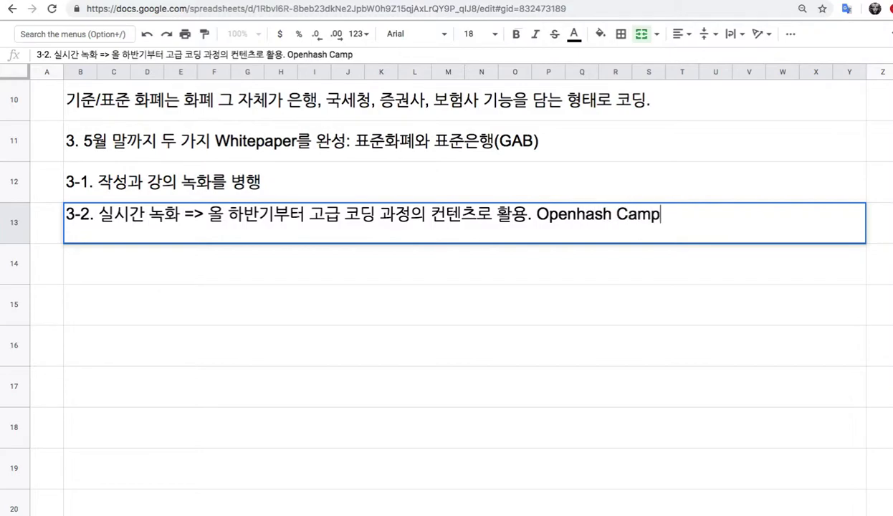
# Enter the fourth topic "4. 무인 은행은 창투사 펀딩없이 진행" in row 14.
pyautogui.click(581, 271)
pyautogui.write('4. ')
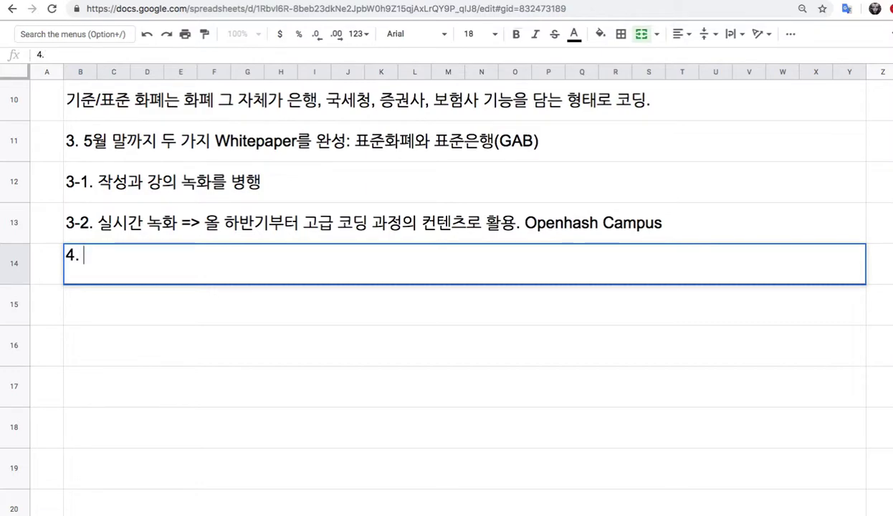
pyautogui.write('dms')
pyautogui.press('BackSpace')
pyautogui.press('BackSpace')
pyautogui.press('BackSpace')
pyautogui.write('무인 은행은 ')
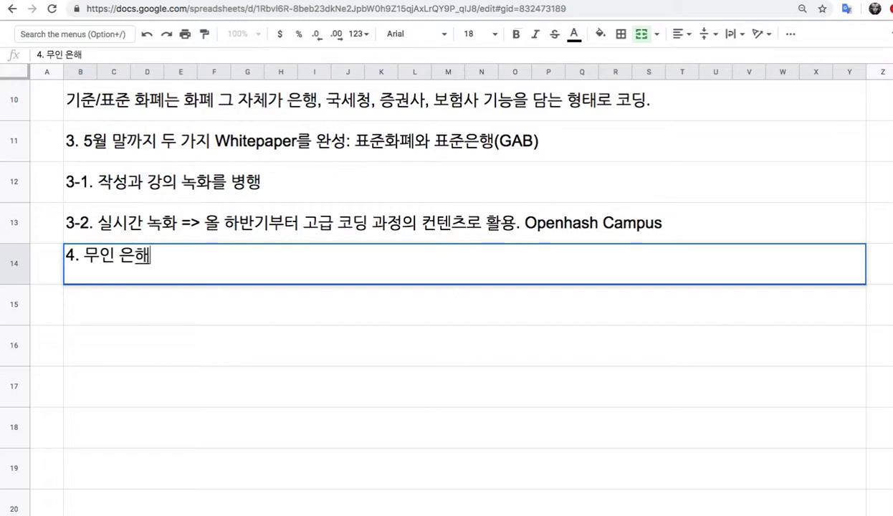
pyautogui.write('외부 ')
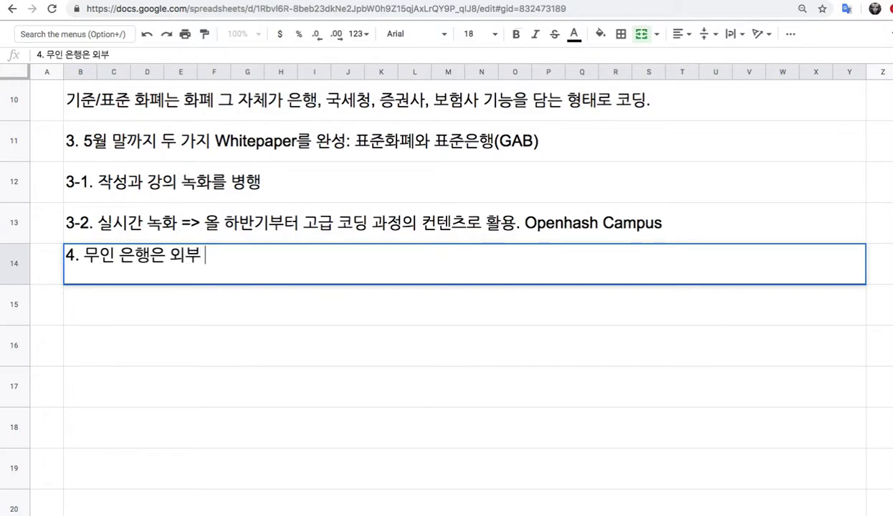
pyautogui.write('펀딩없')
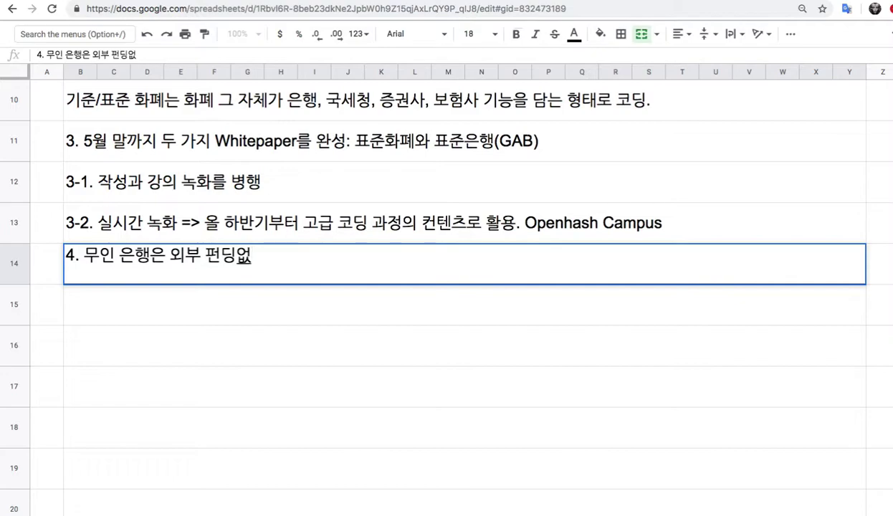
pyautogui.doubleClick(183, 256)
pyautogui.write('차ㅇ투사')
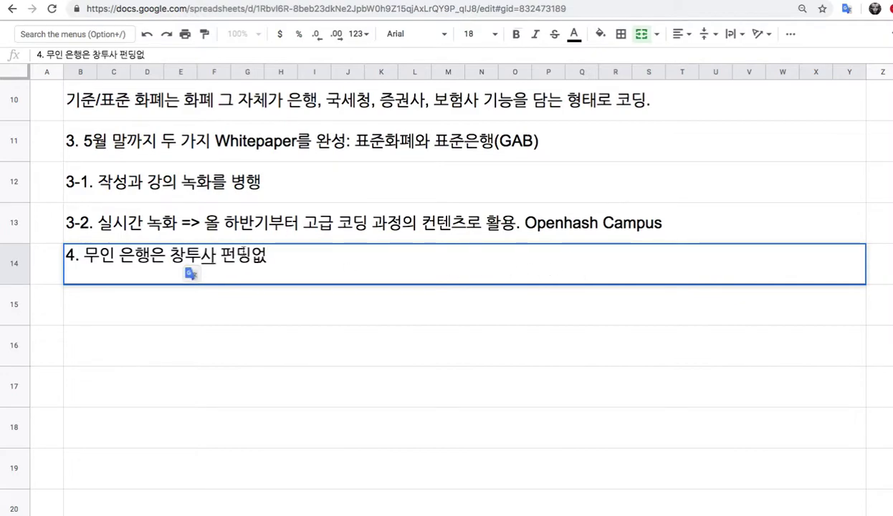
pyautogui.write('이 ')
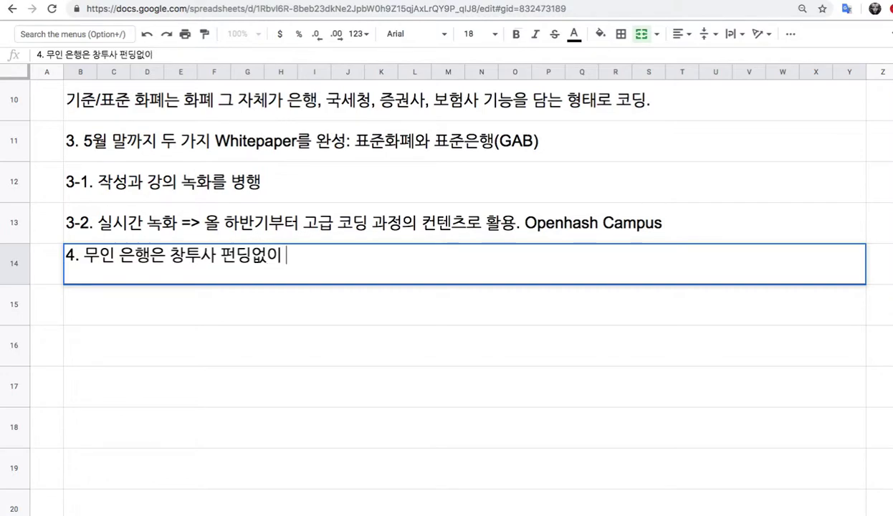
pyautogui.write('진행')
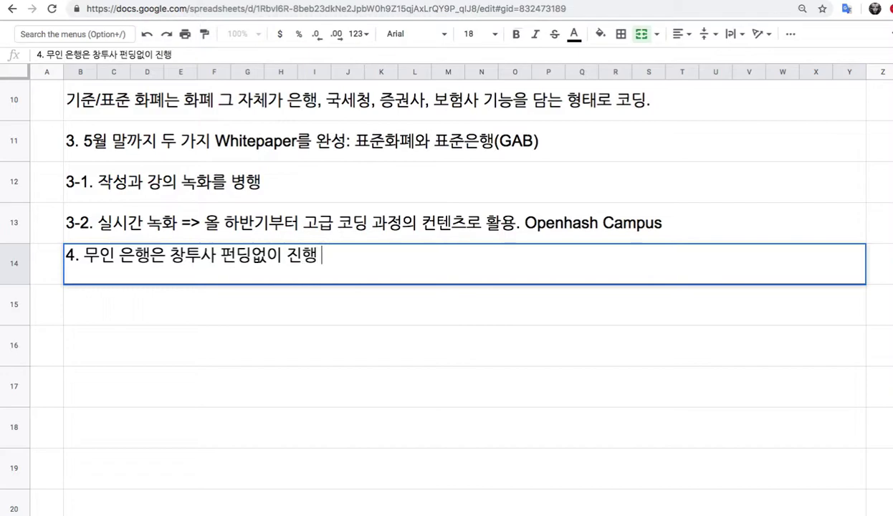
# Extend the fourth topic in row 14 with "=> 3개월 단위로 표준은행의 주식(표준 화폐)의 청약 진행".
pyautogui.write(' => ')
pyautogui.write('3개월 단위')
pyautogui.write('로 표준은행으')
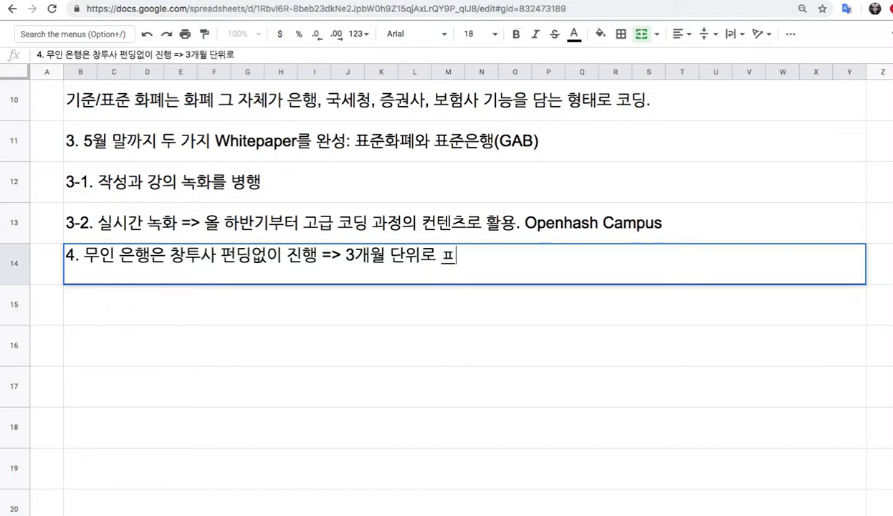
pyautogui.write('의 주식')
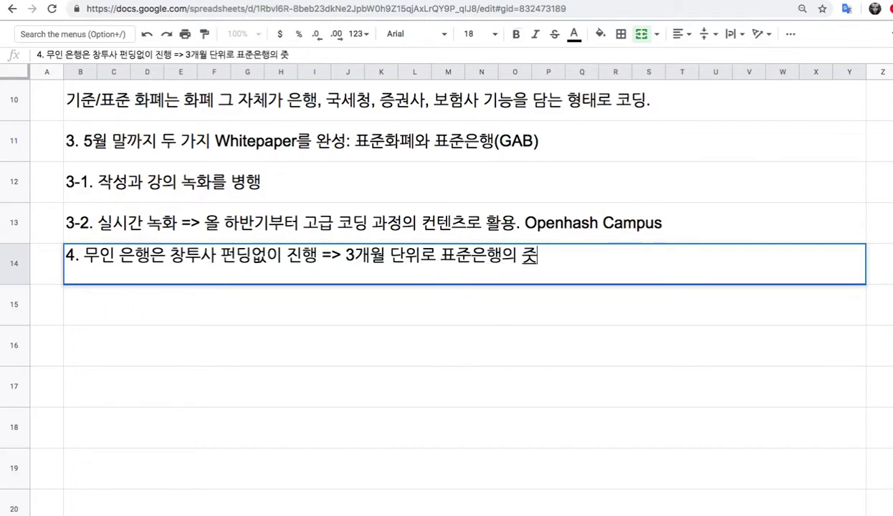
pyautogui.write('(표준 화폐')
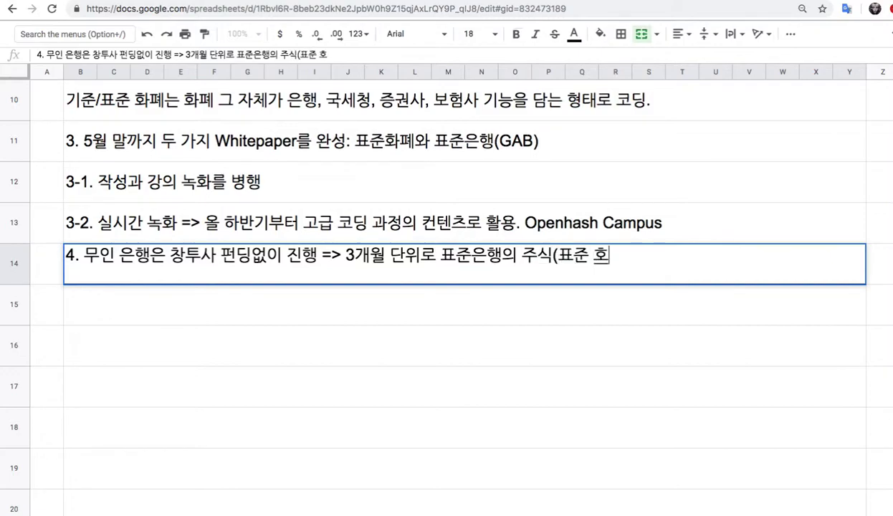
pyautogui.write(')의 ')
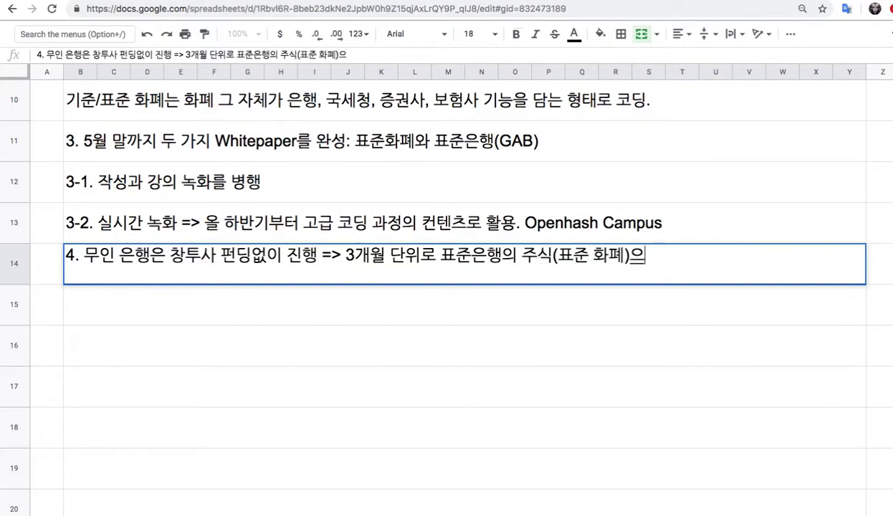
pyautogui.write('청')
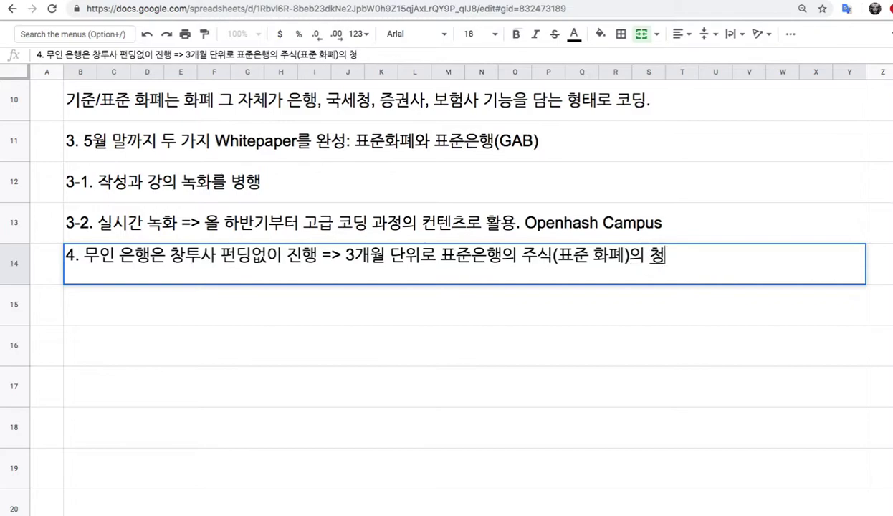
pyautogui.write('약 짌행')
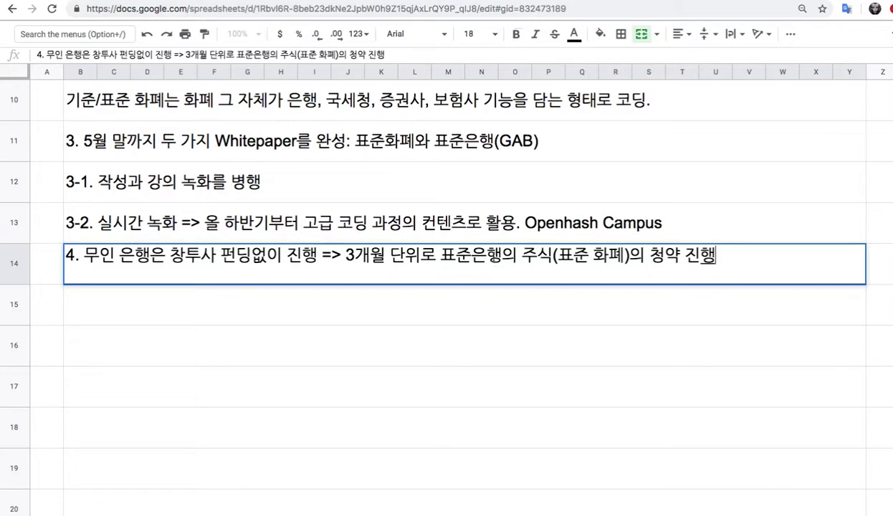
pyautogui.moveTo(487, 256); pyautogui.dragTo(658, 251)
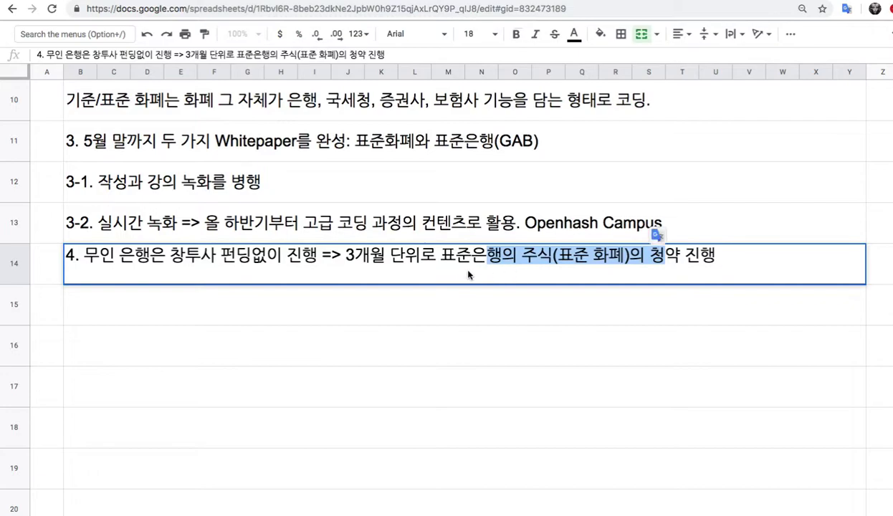
pyautogui.click(430, 258)
pyautogui.click(341, 266)
pyautogui.hotkey('shift', 'End')
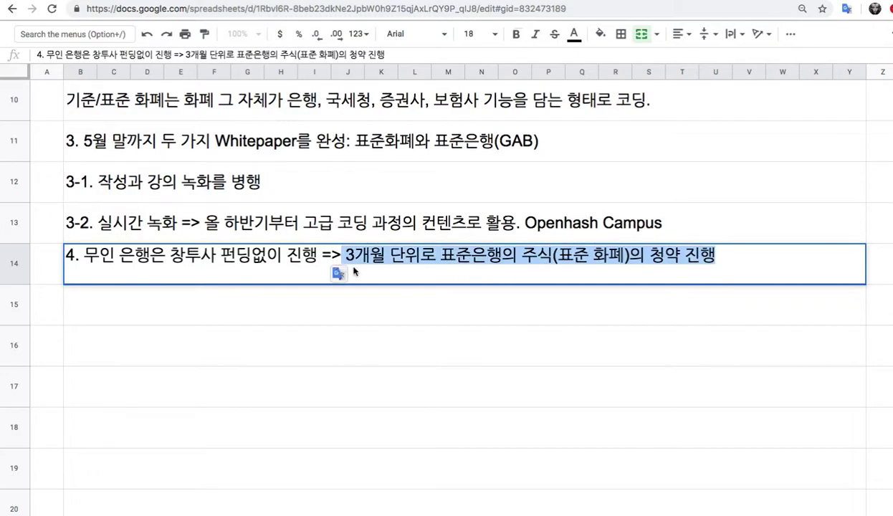
# Enter "4-1. 완성하고, 그 다음에 공개, 그 다음에 상품화" in row 15 beneath the fourth topic.
pyautogui.click(281, 302)
pyautogui.write('4-1. ')
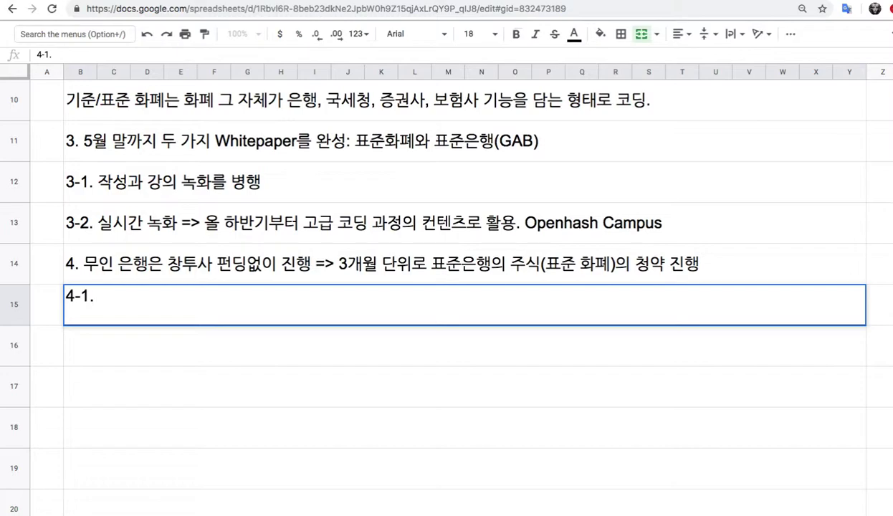
pyautogui.write('완성')
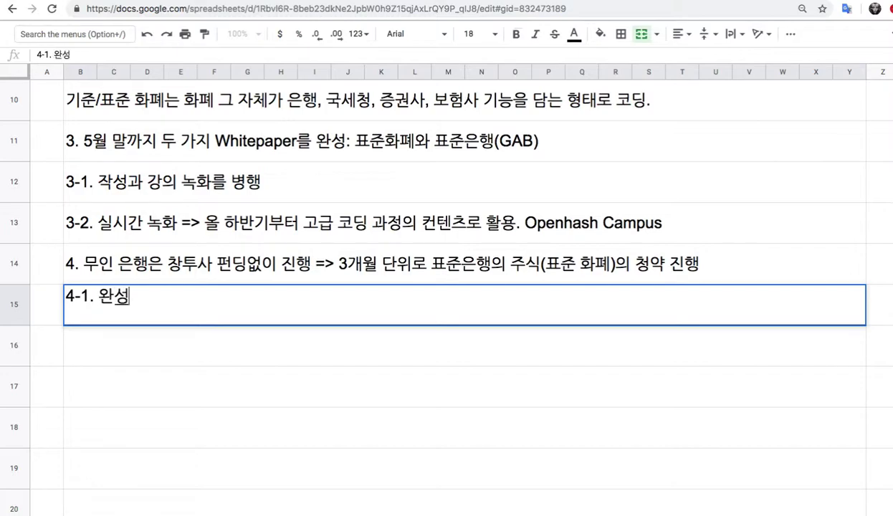
pyautogui.write('학고, ')
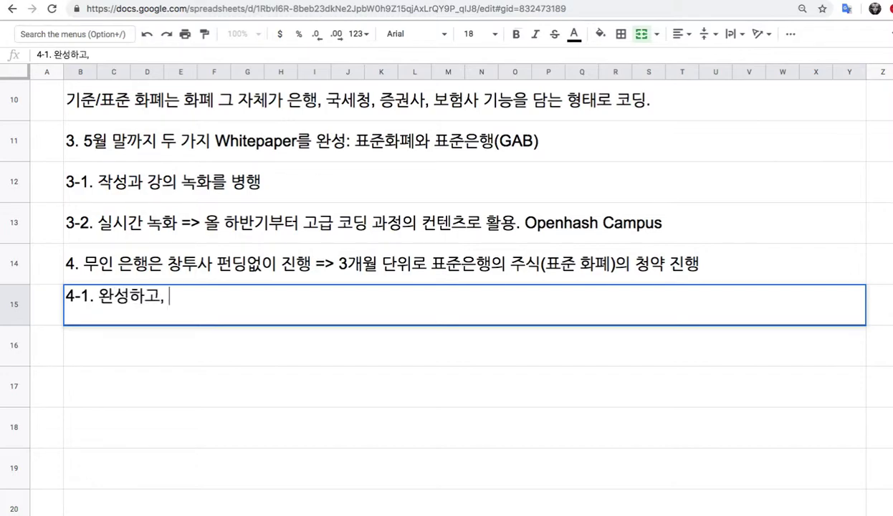
pyautogui.write('그 다으음에 공개')
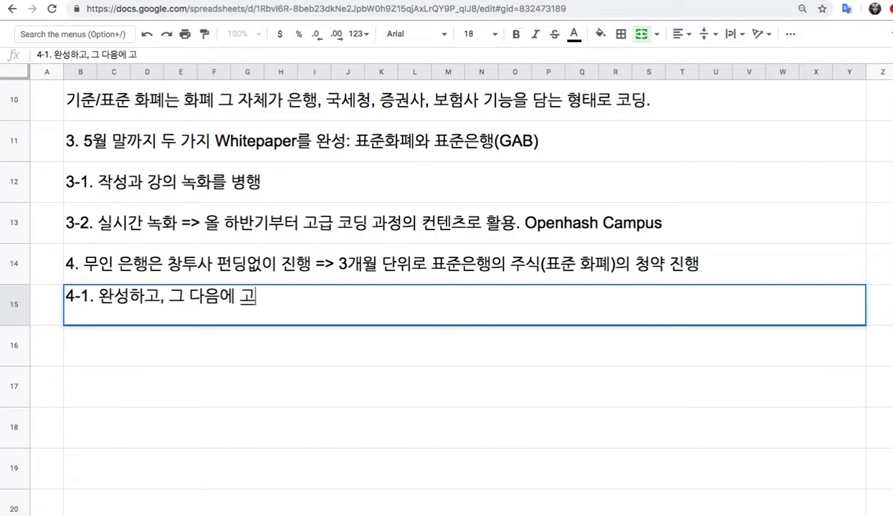
pyautogui.write(', 그 다음')
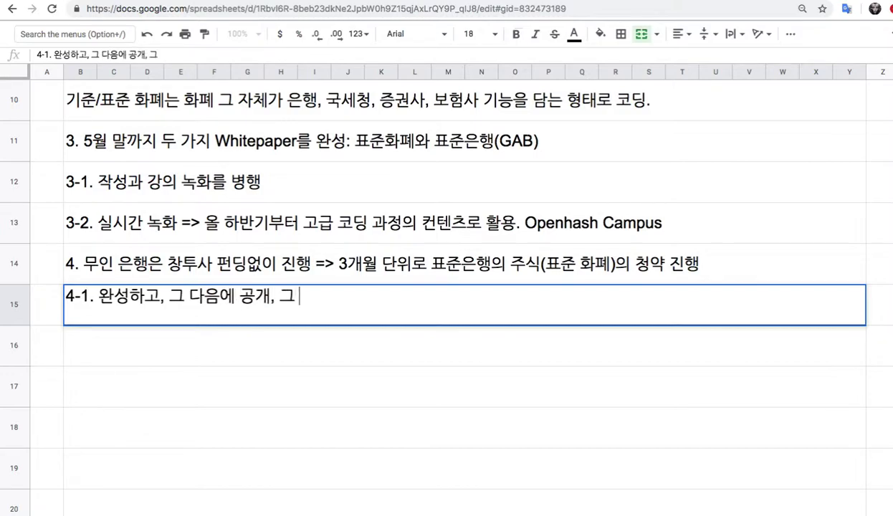
pyautogui.write('에 상')
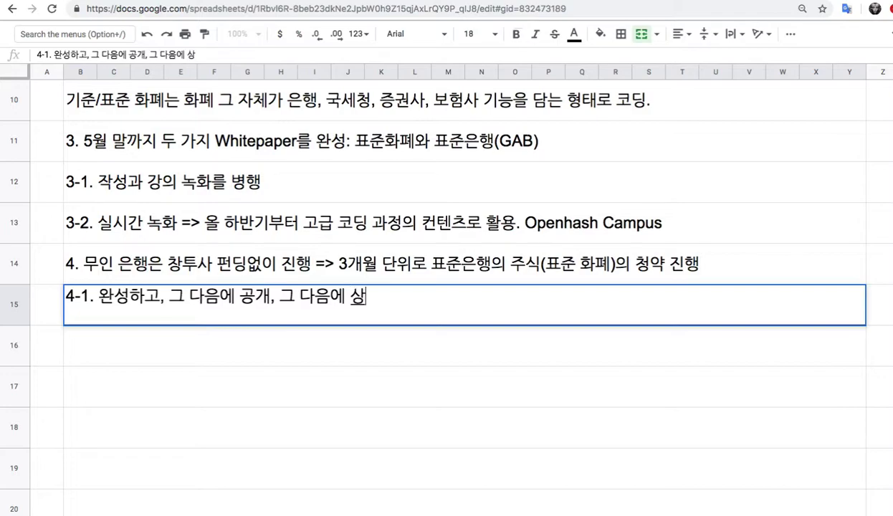
pyautogui.write('품ㅎ화')
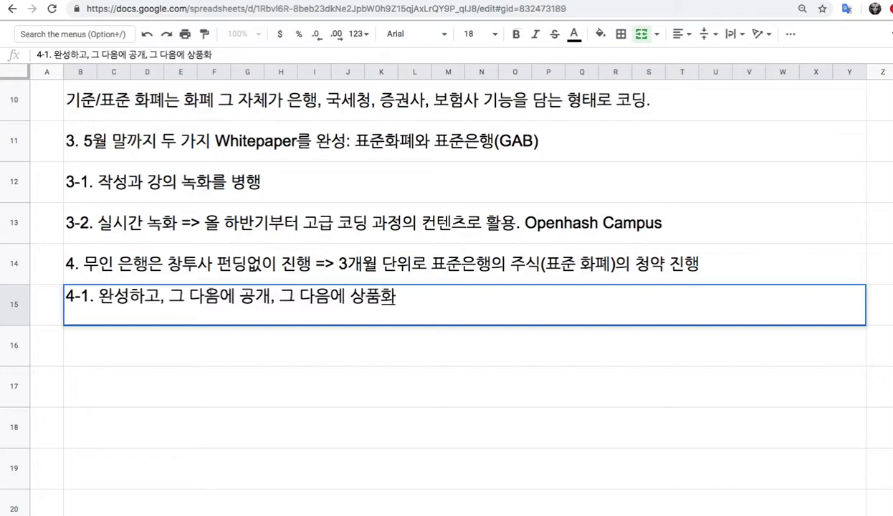
pyautogui.doubleClick(112, 296)
pyautogui.moveTo(147, 300); pyautogui.dragTo(159, 299)
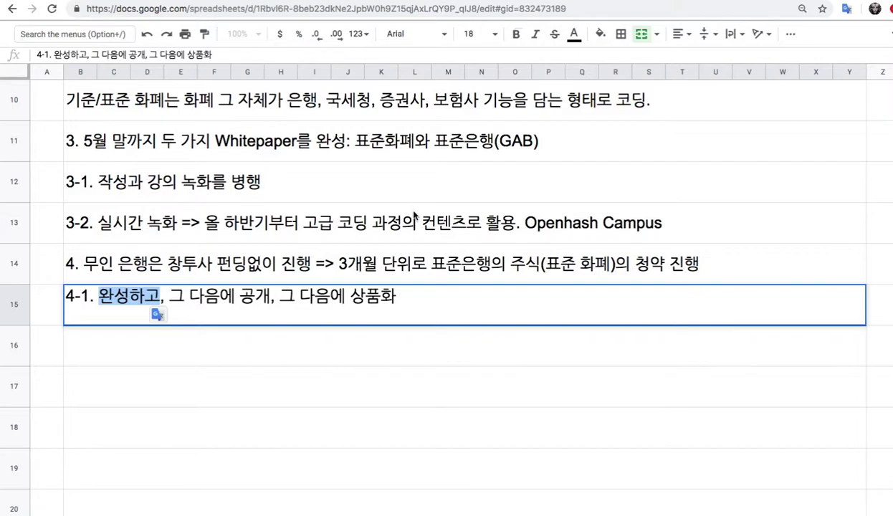
pyautogui.doubleClick(574, 262)
pyautogui.moveTo(555, 256); pyautogui.dragTo(686, 266)
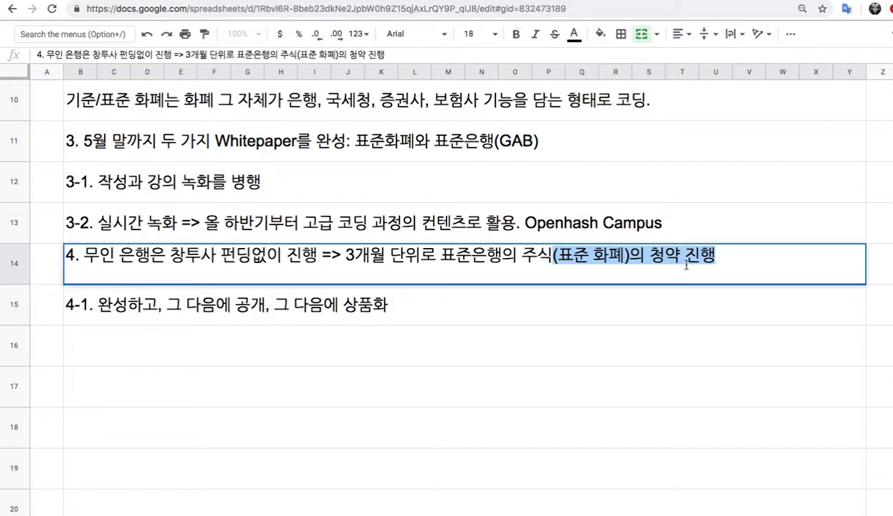
# Enter "4-2. 후원금: 표준화폐 코딩은 후원자 전용 강의로 구성." in row 16 beneath item 4-1.
pyautogui.click(174, 355)
pyautogui.write('4-2. ')
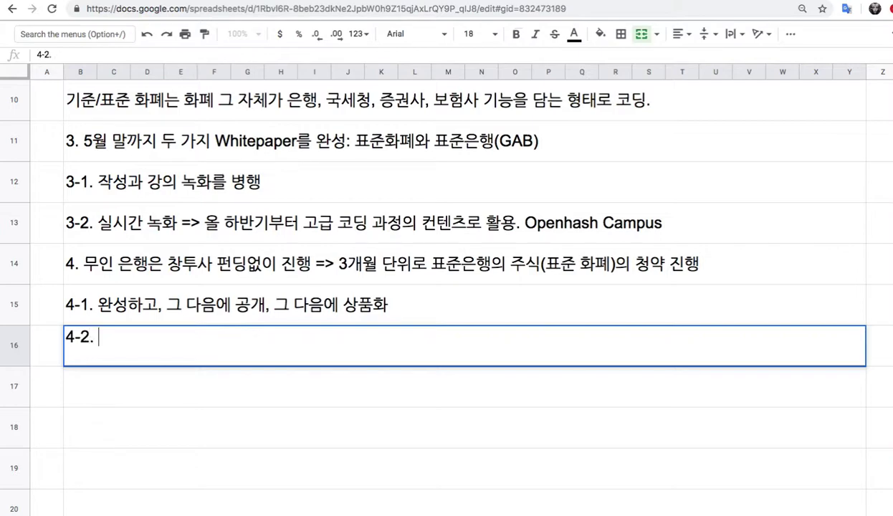
pyautogui.write('홍원금')
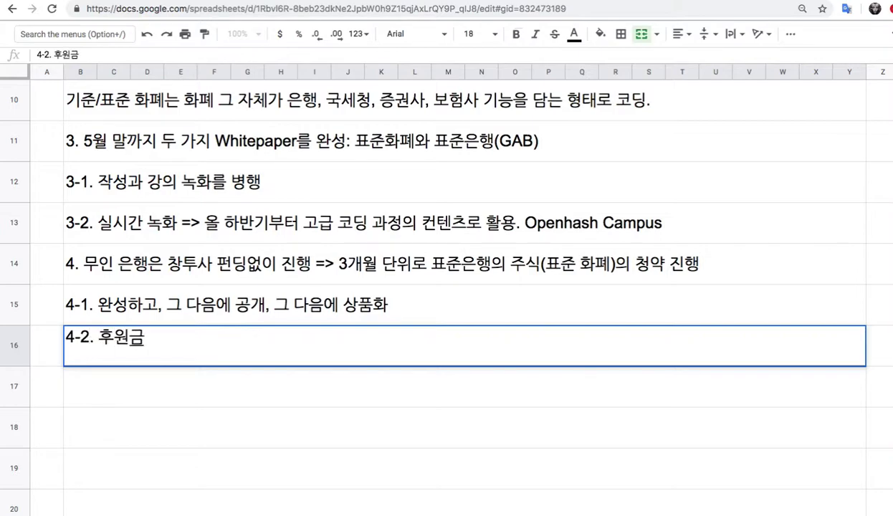
pyautogui.write(': 표준화폐 ')
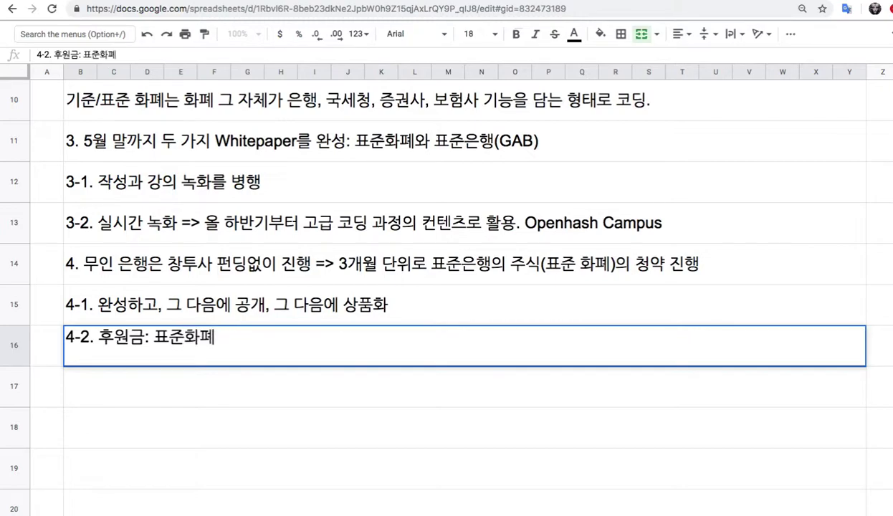
pyautogui.write('코딩은 ㅎ')
pyautogui.write('후원자 ㄱ')
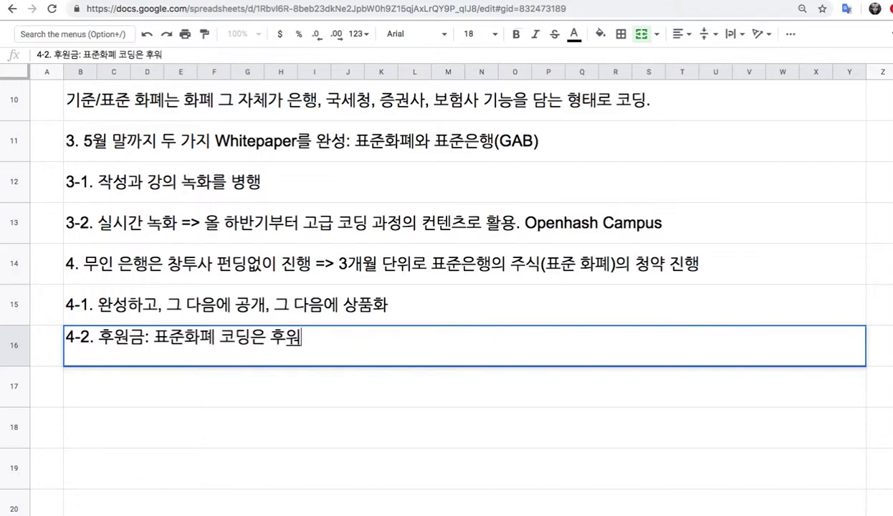
pyautogui.write('전')
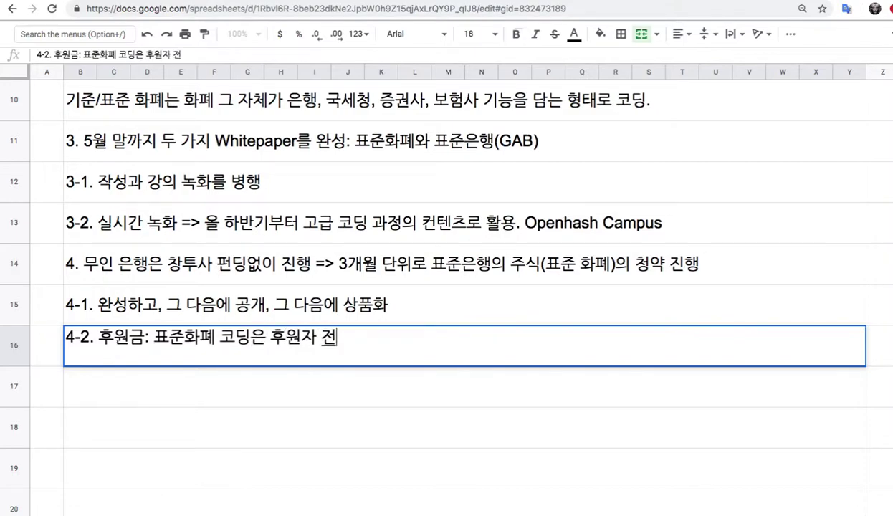
pyautogui.write('용 강의로 구성.')
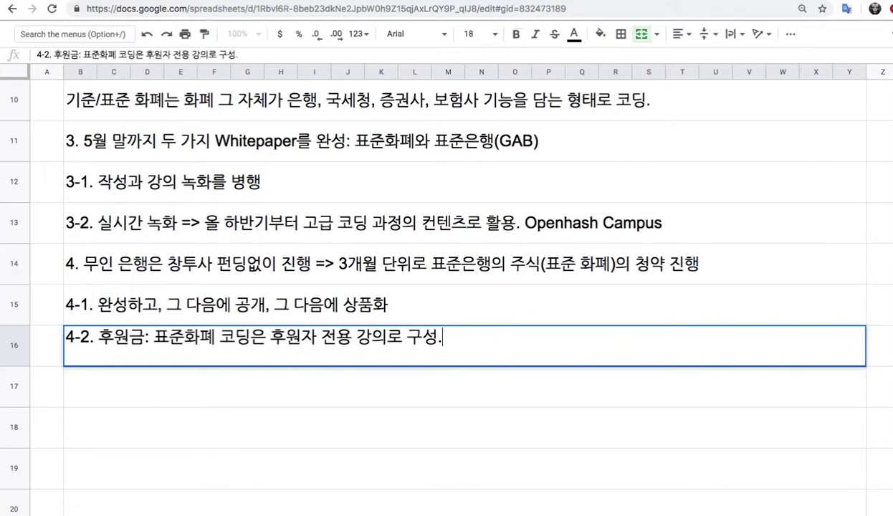